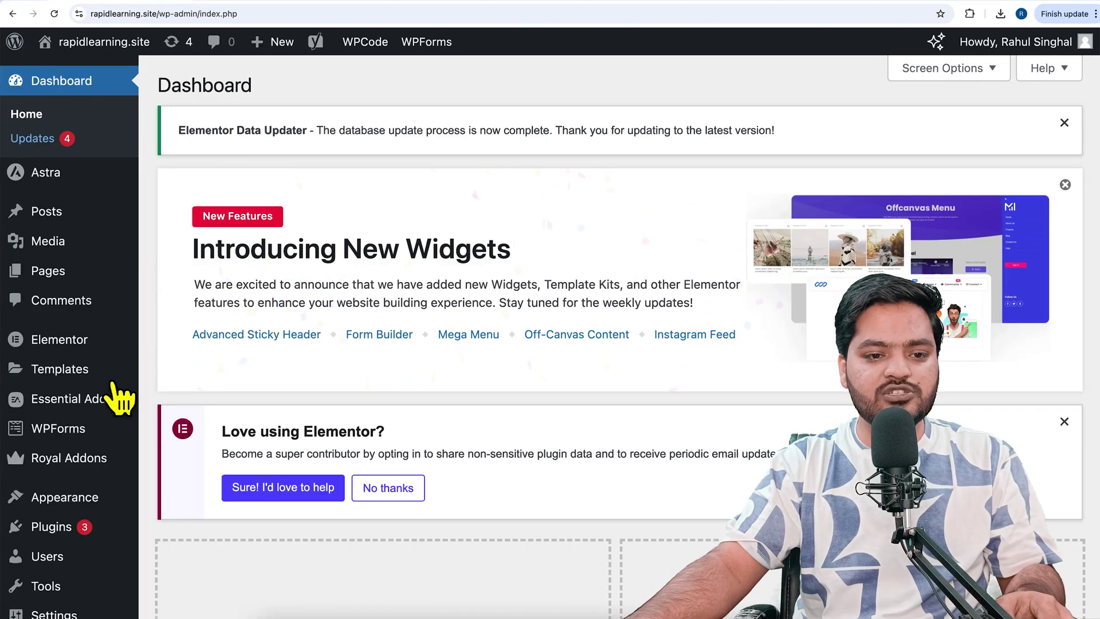
Step: Search the plugin directory for 'elementor' and confirm Elementor and Royal Elementor Addons show Active
{"action": "scroll", "coordinate": [114, 399], "scroll_direction": "down", "scroll_amount": 3}
{"action": "mouse_move", "coordinate": [93, 402]}
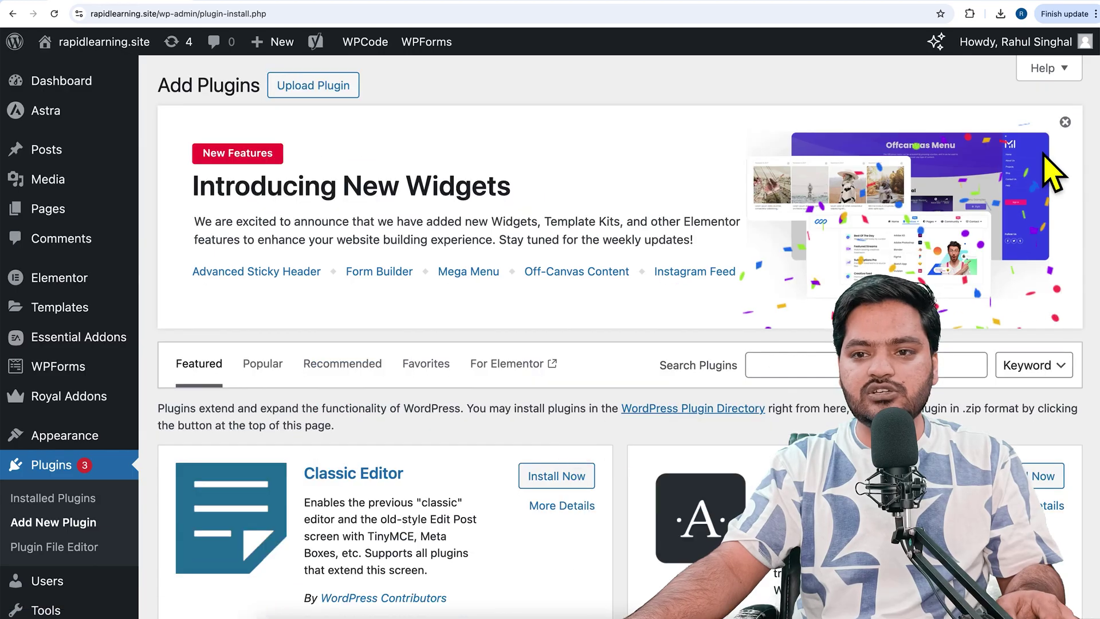
{"action": "left_click", "coordinate": [1066, 123]}
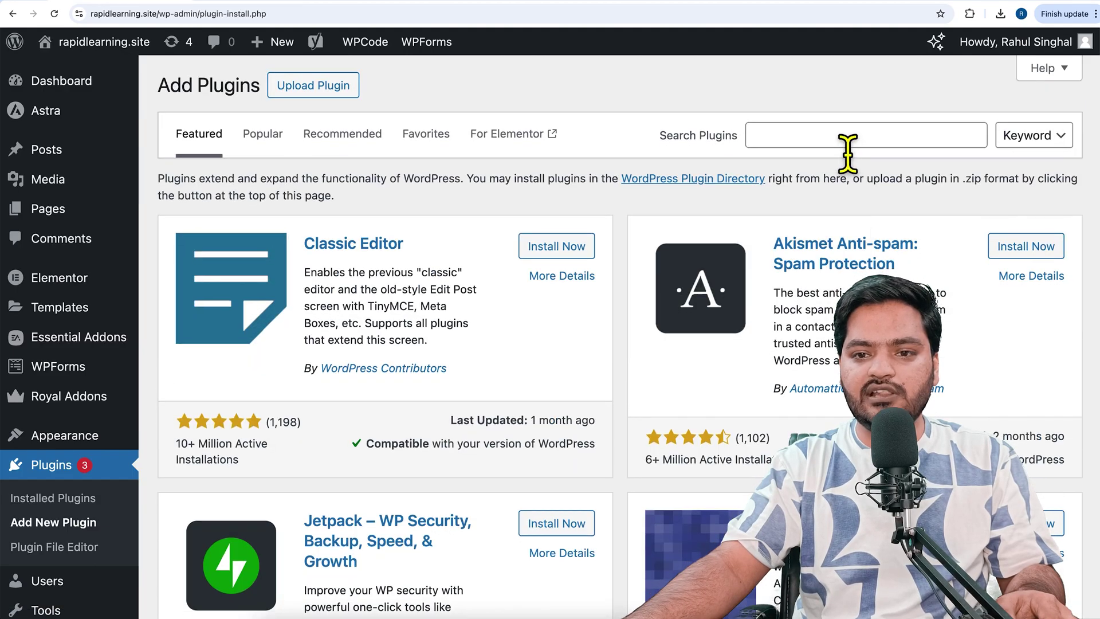
{"action": "left_click", "coordinate": [856, 141]}
{"action": "left_click", "coordinate": [840, 229]}
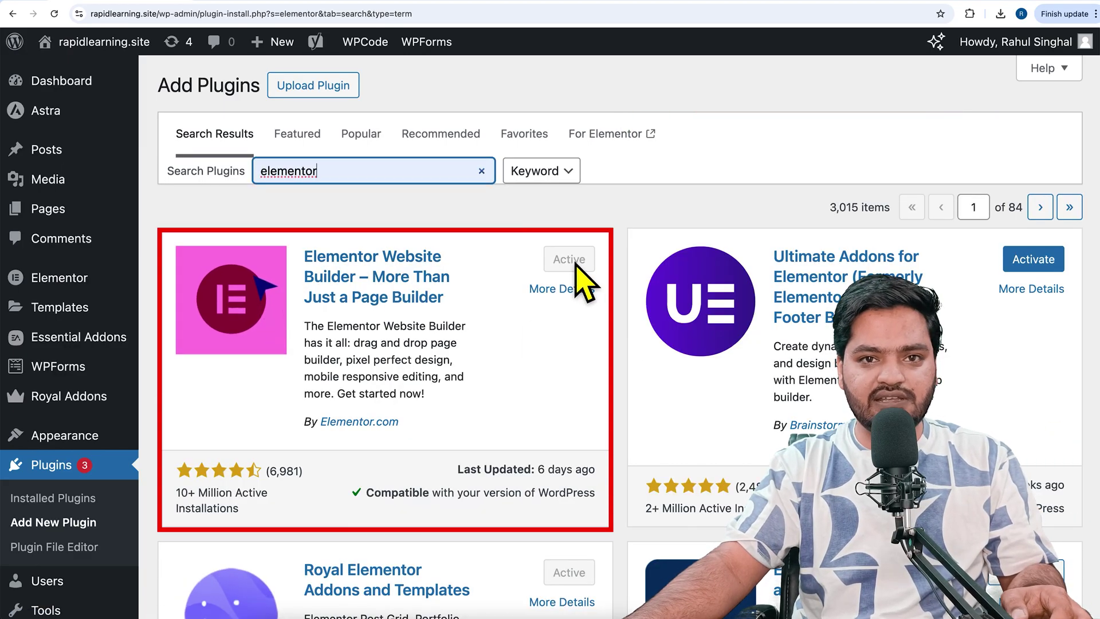
{"action": "scroll", "coordinate": [509, 382], "scroll_direction": "down", "scroll_amount": 5}
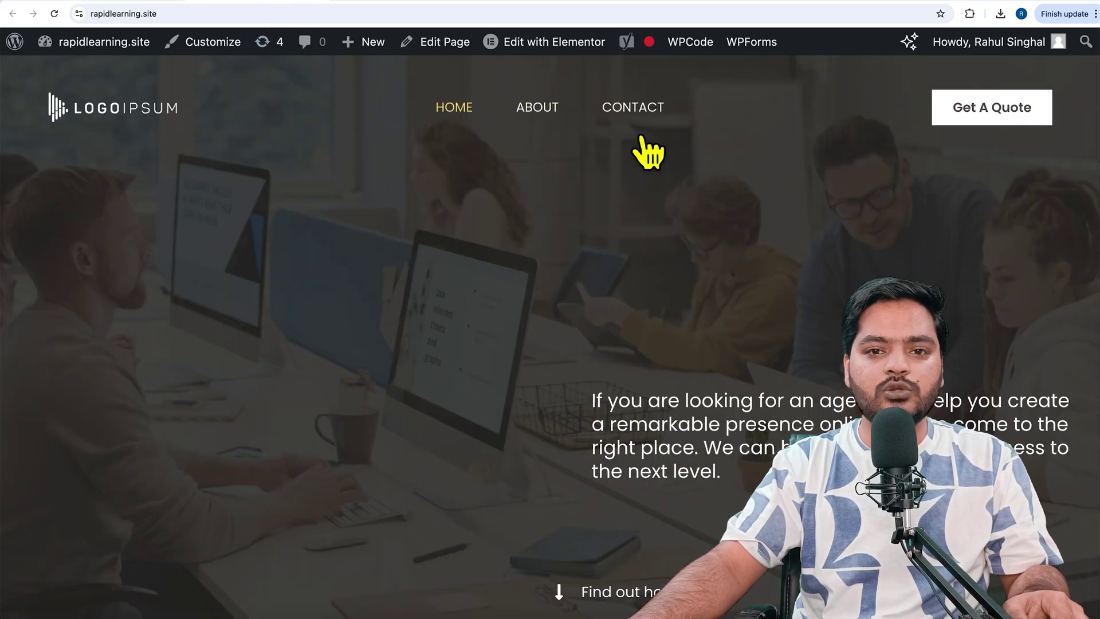
Step: Open the site's Contact page in the Elementor editor
{"action": "left_click", "coordinate": [645, 125]}
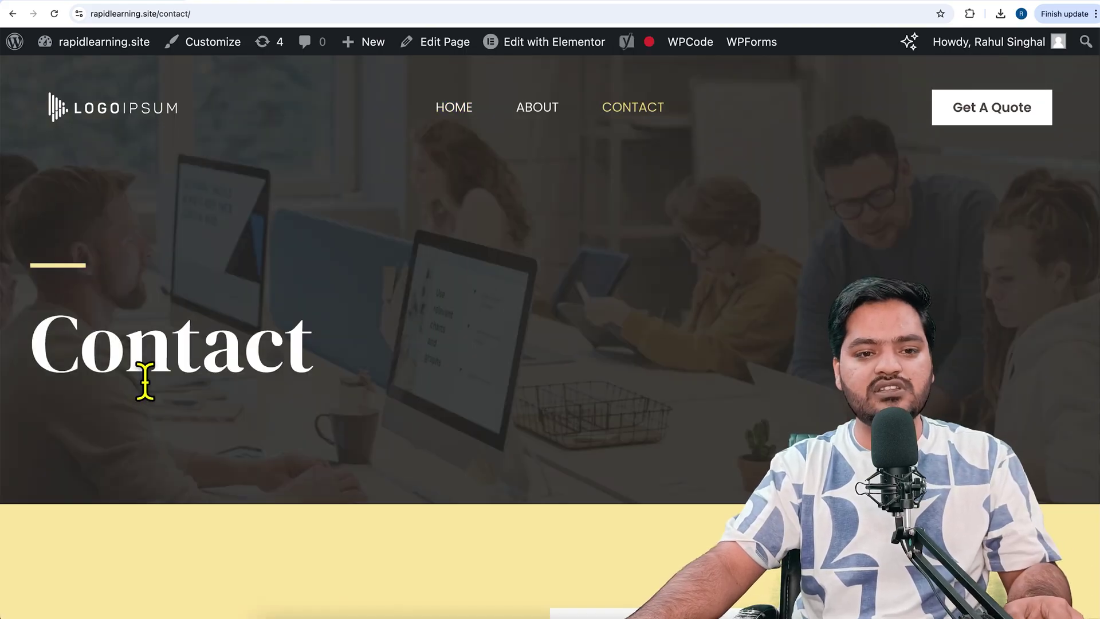
{"action": "left_click_drag", "start_coordinate": [69, 373], "coordinate": [336, 376]}
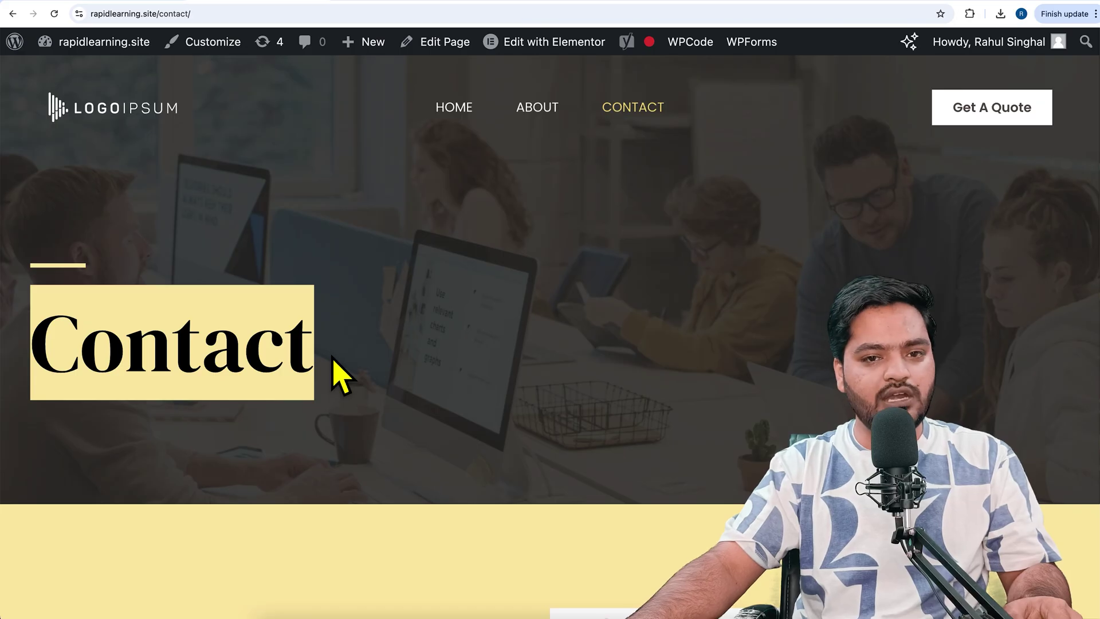
{"action": "left_click", "coordinate": [557, 43]}
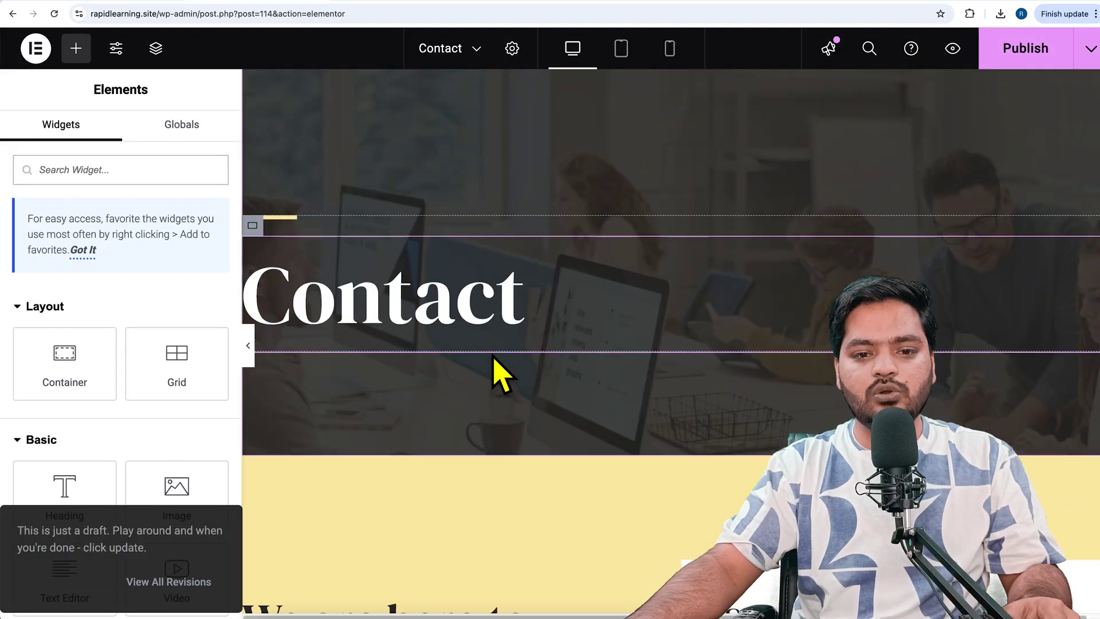
Step: Delete the existing 'Click here' button from the page's lower section
{"action": "scroll", "coordinate": [494, 357], "scroll_direction": "down", "scroll_amount": 12}
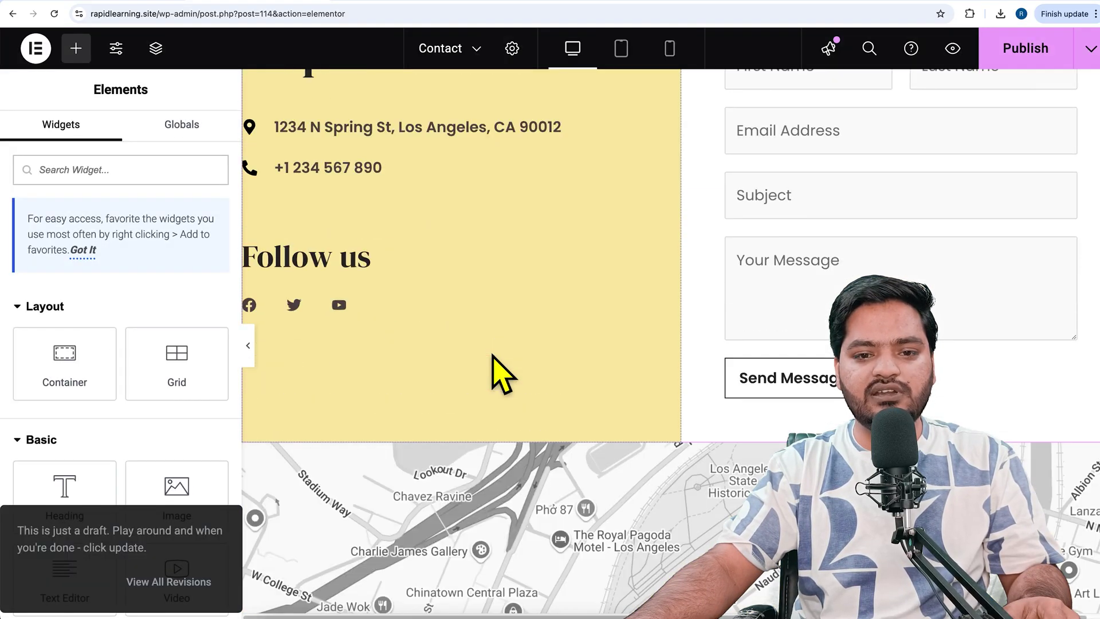
{"action": "scroll", "coordinate": [504, 379], "scroll_direction": "down", "scroll_amount": 10}
{"action": "scroll", "coordinate": [514, 382], "scroll_direction": "down", "scroll_amount": 4}
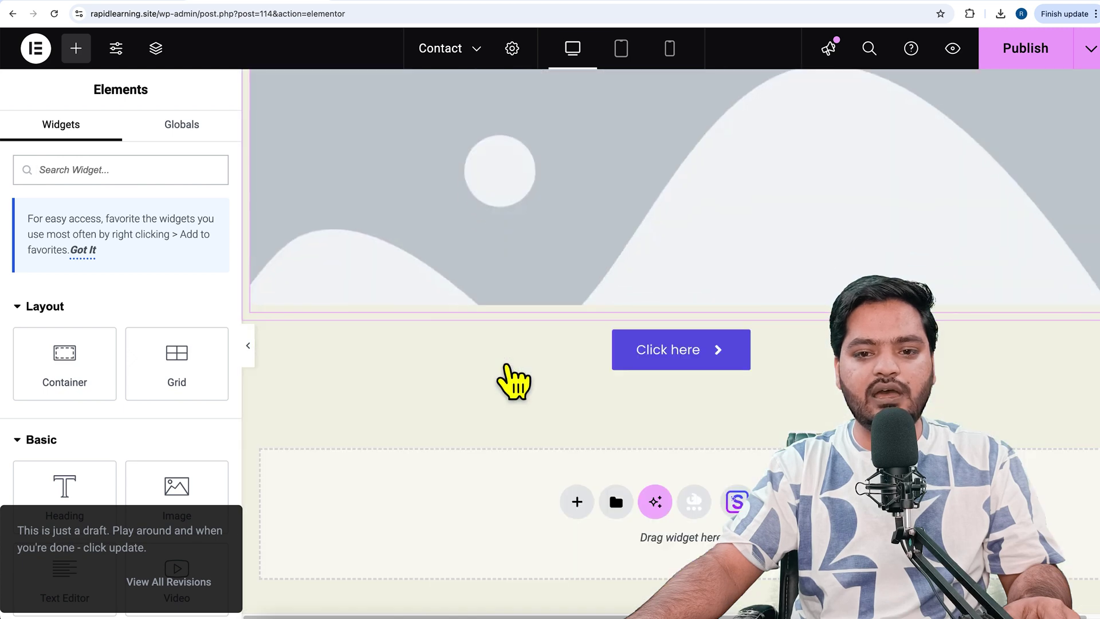
{"action": "right_click", "coordinate": [815, 354]}
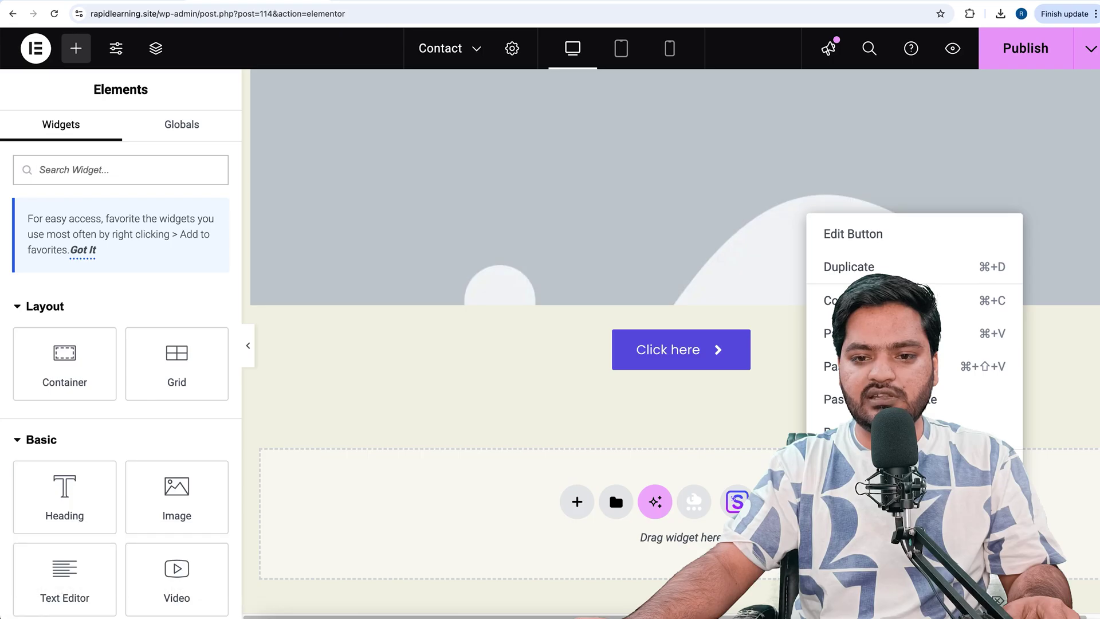
{"action": "key", "text": "Delete"}
Step: Search widgets for 'but' and drop a Button widget into the empty container
{"action": "left_click", "coordinate": [161, 175]}
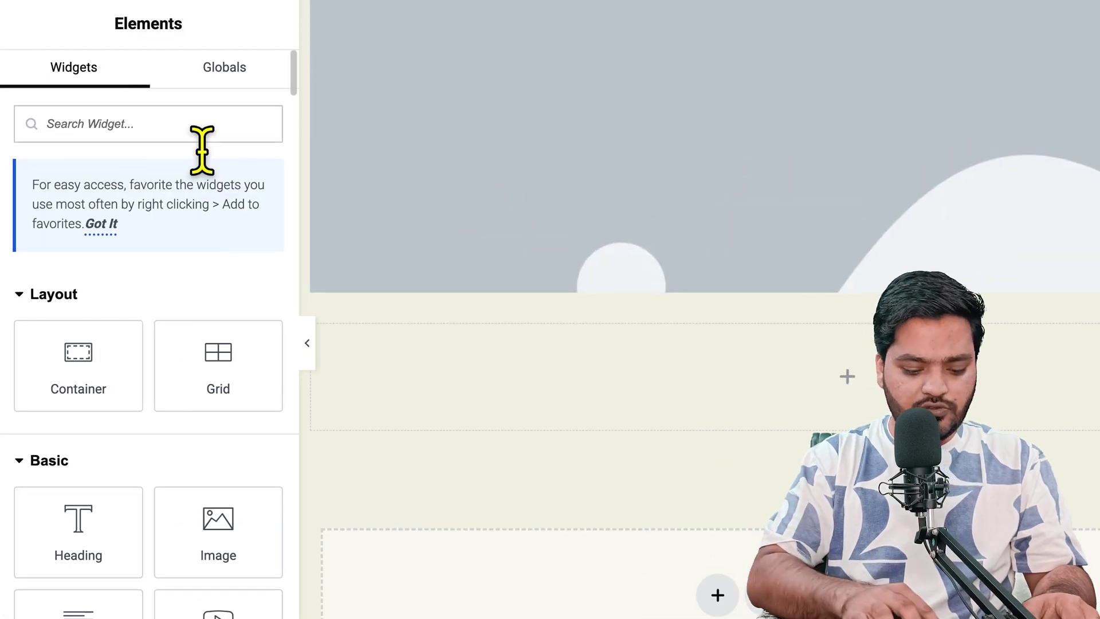
{"action": "type", "text": "butt"}
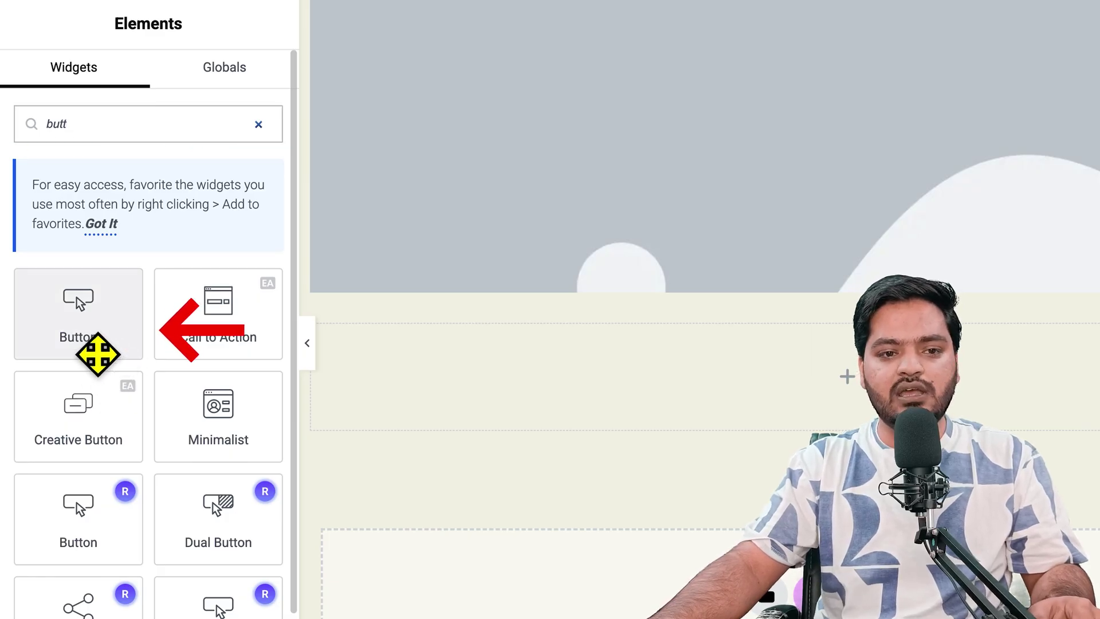
{"action": "left_click_drag", "start_coordinate": [97, 354], "coordinate": [798, 415]}
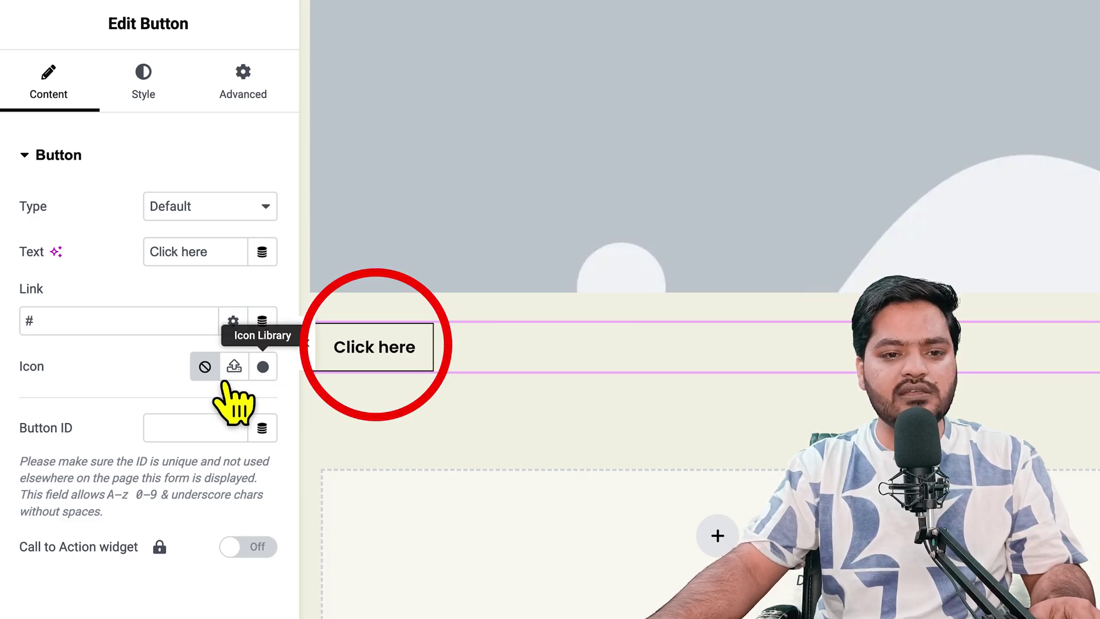
Step: Set the new button's type to Success so it turns green
{"action": "left_click", "coordinate": [230, 213]}
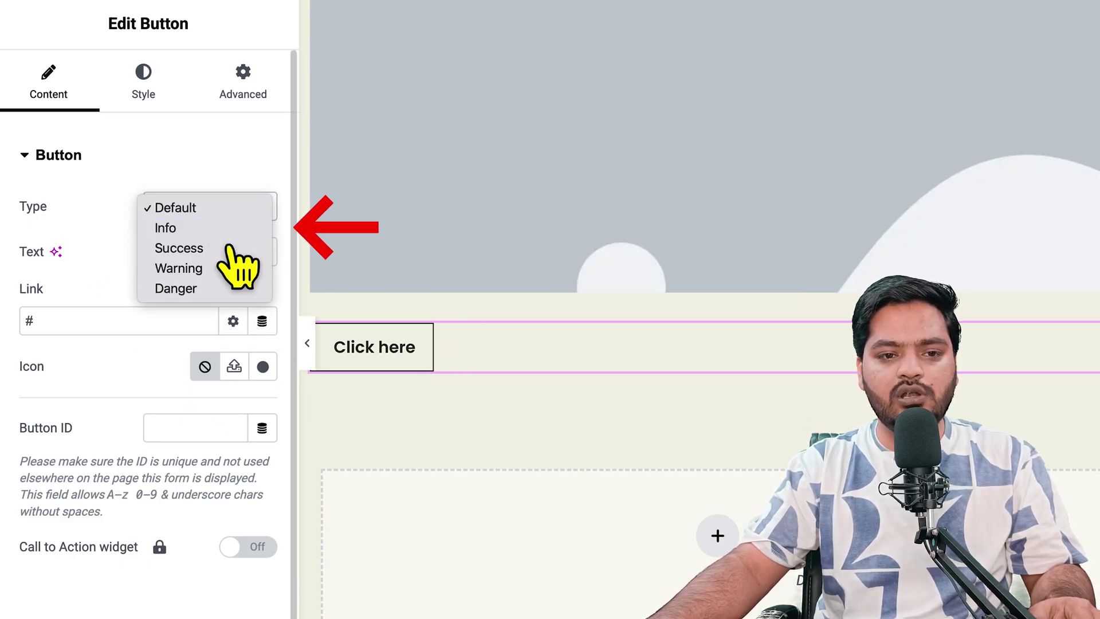
{"action": "left_click", "coordinate": [231, 228]}
{"action": "left_click", "coordinate": [243, 215]}
{"action": "key", "text": "Escape"}
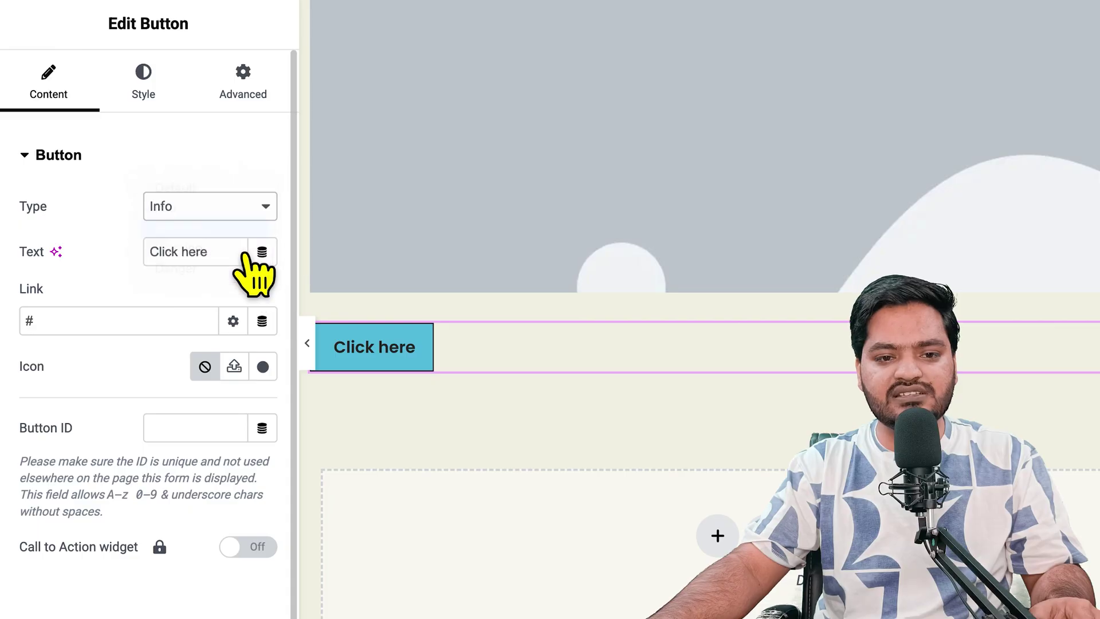
{"action": "left_click", "coordinate": [246, 228]}
{"action": "left_click", "coordinate": [246, 213]}
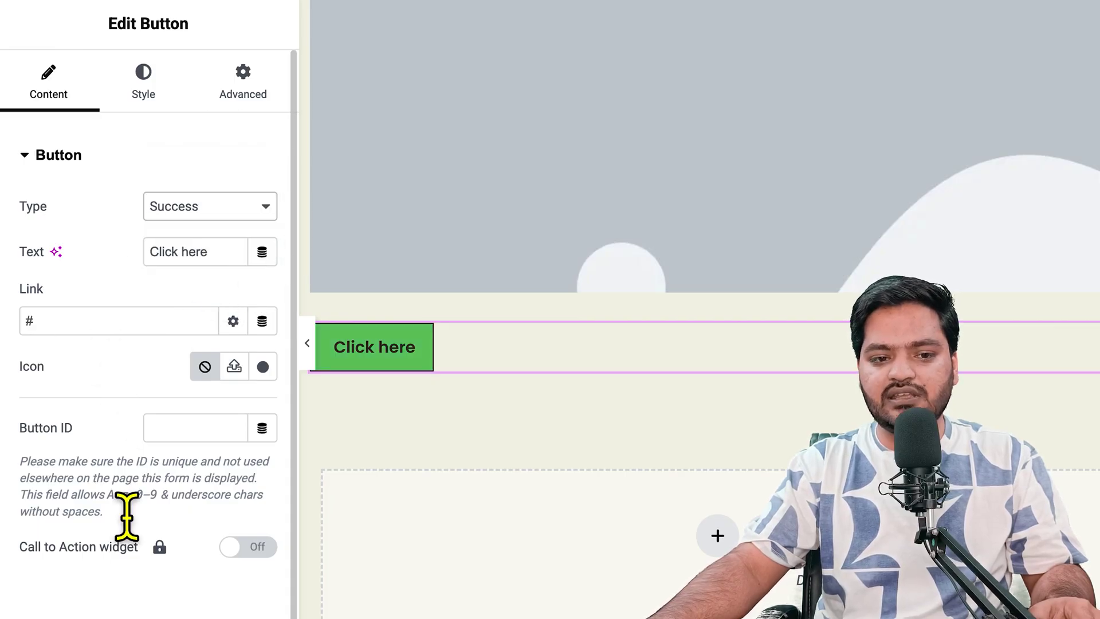
{"action": "left_click", "coordinate": [156, 108]}
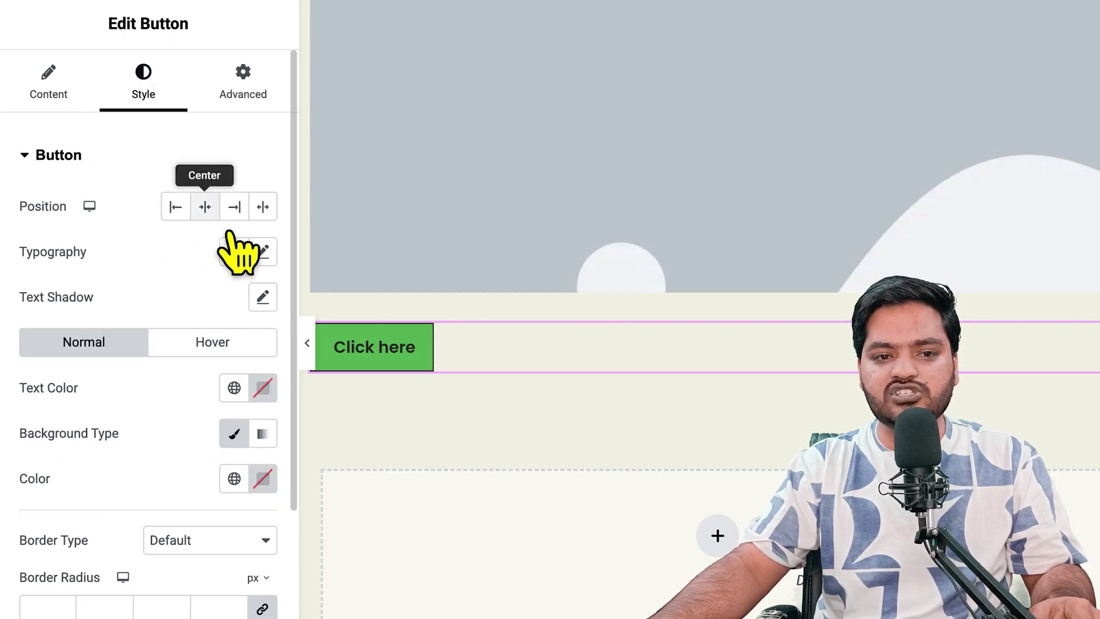
Step: Centre the green button and open its Motion Effects entrance animation choices
{"action": "left_click", "coordinate": [205, 207]}
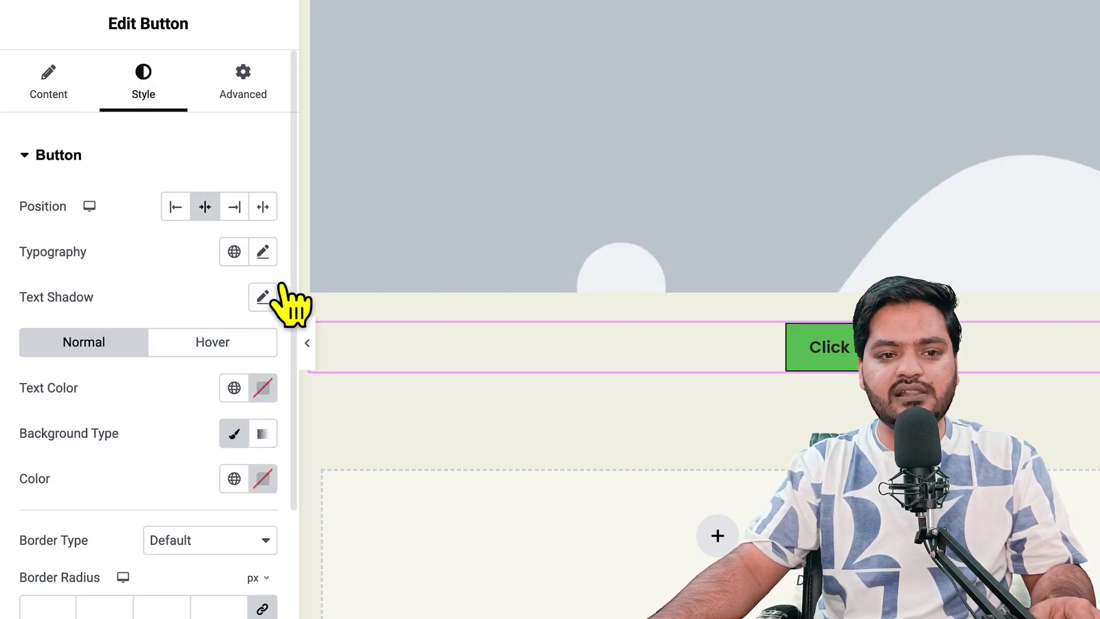
{"action": "left_click", "coordinate": [243, 80]}
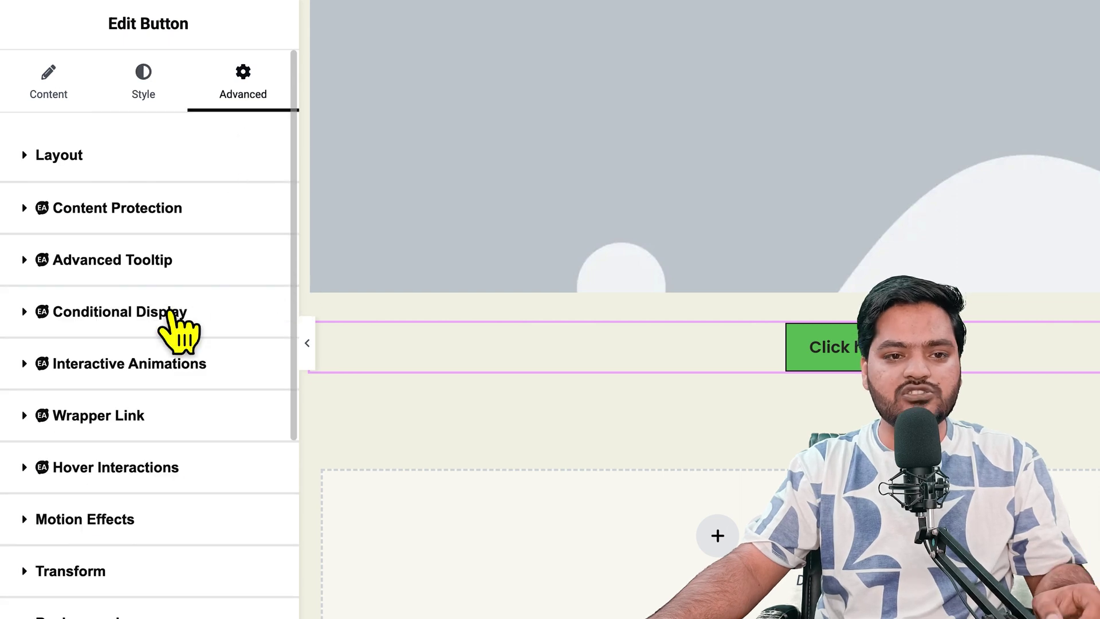
{"action": "scroll", "coordinate": [166, 338], "scroll_direction": "down", "scroll_amount": 3}
{"action": "left_click", "coordinate": [122, 378]}
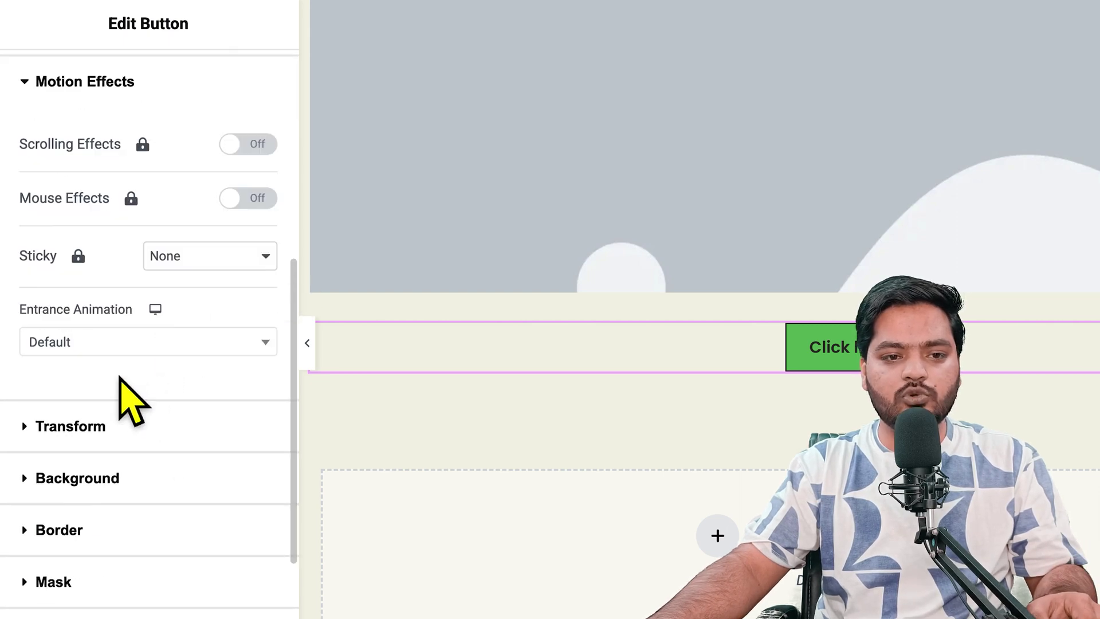
{"action": "scroll", "coordinate": [189, 436], "scroll_direction": "up", "scroll_amount": 1}
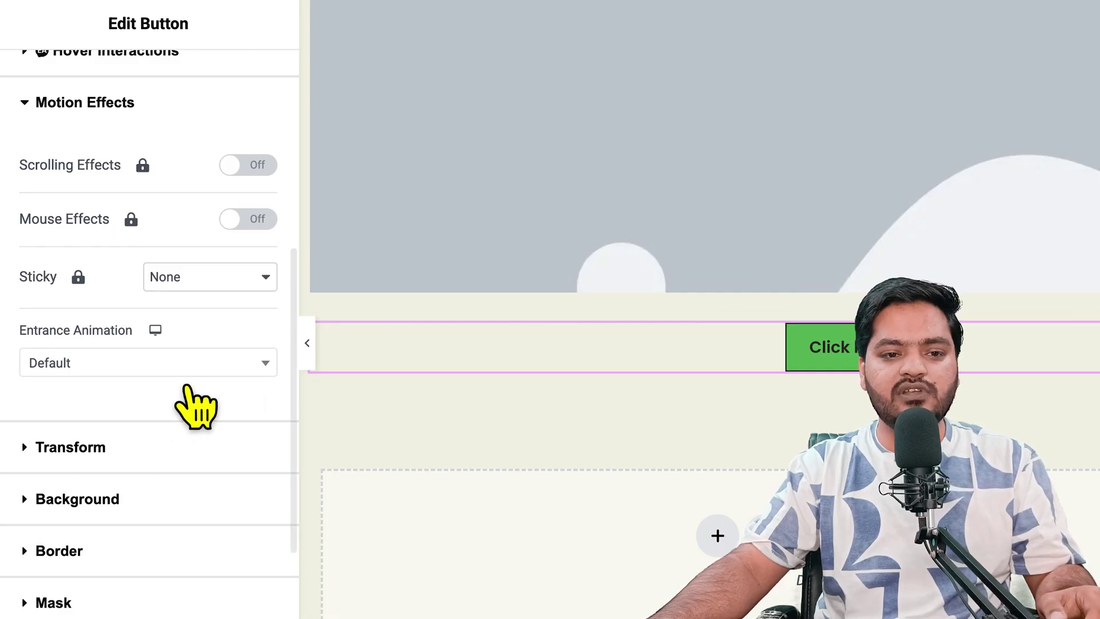
{"action": "left_click", "coordinate": [188, 362]}
Step: Set the button's entrance animation to Fade In Down and return to the widgets list
{"action": "left_click", "coordinate": [141, 472]}
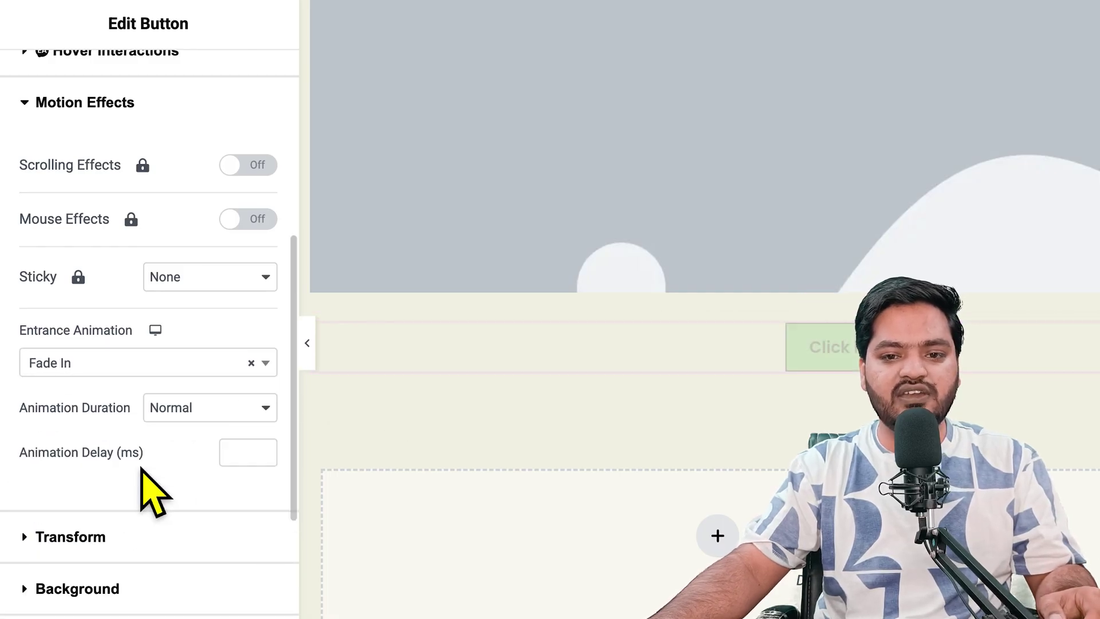
{"action": "left_click", "coordinate": [168, 373]}
{"action": "left_click", "coordinate": [132, 502]}
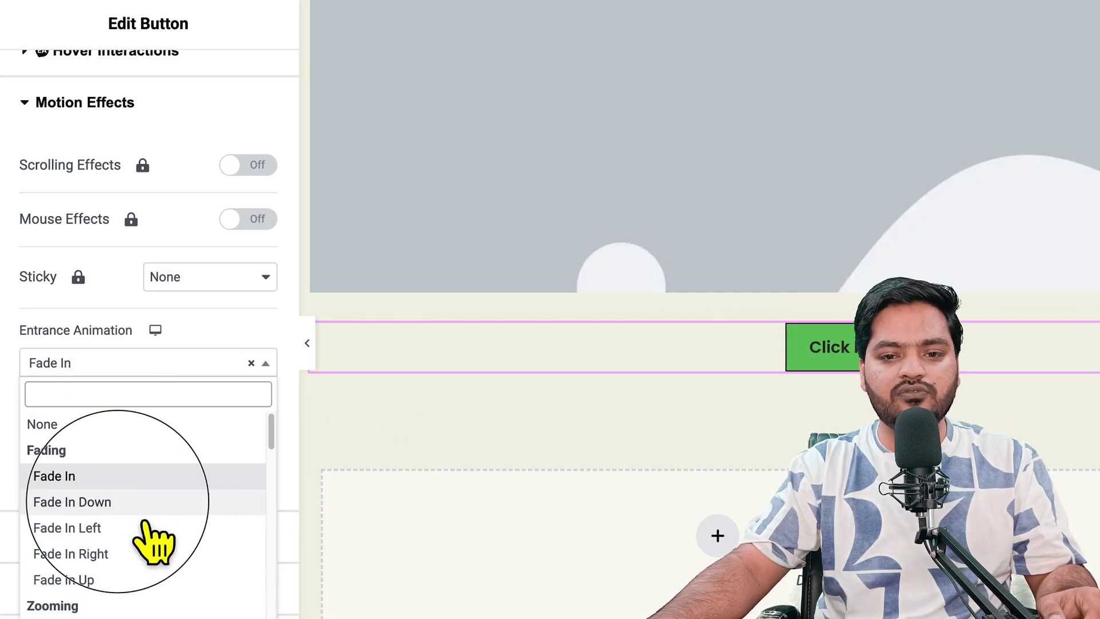
{"action": "left_click", "coordinate": [161, 371]}
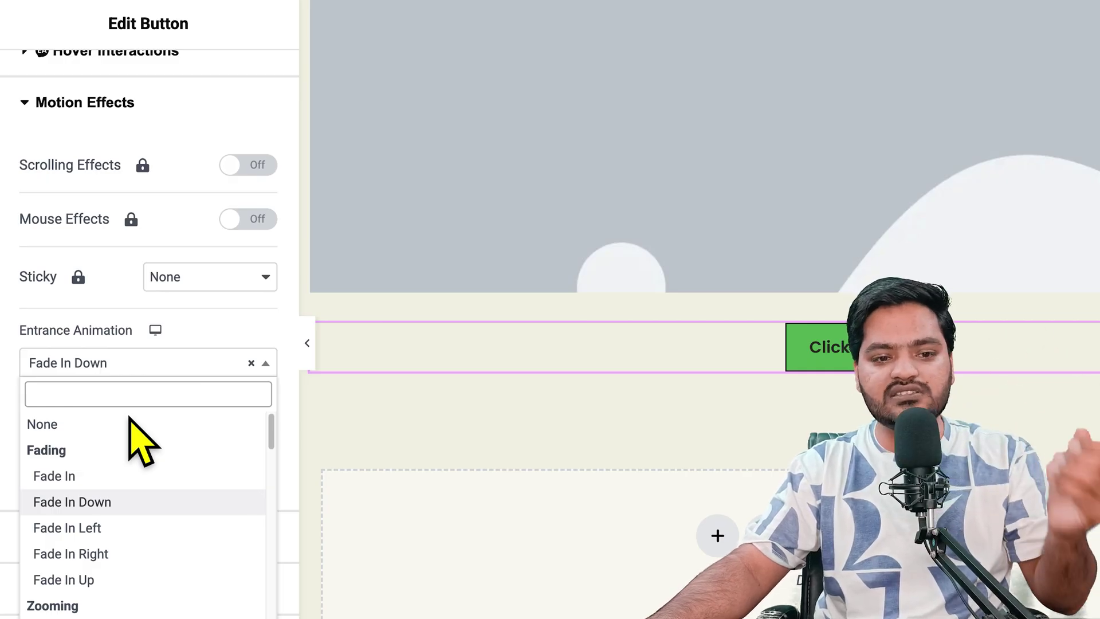
{"action": "scroll", "coordinate": [143, 452], "scroll_direction": "down", "scroll_amount": 3}
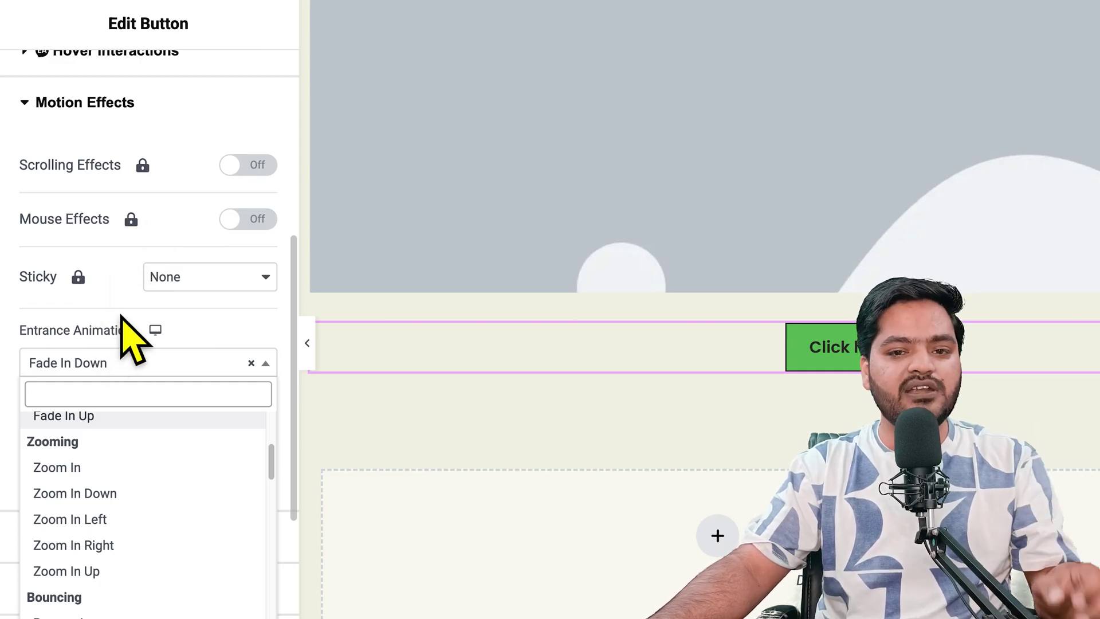
{"action": "left_click", "coordinate": [123, 18]}
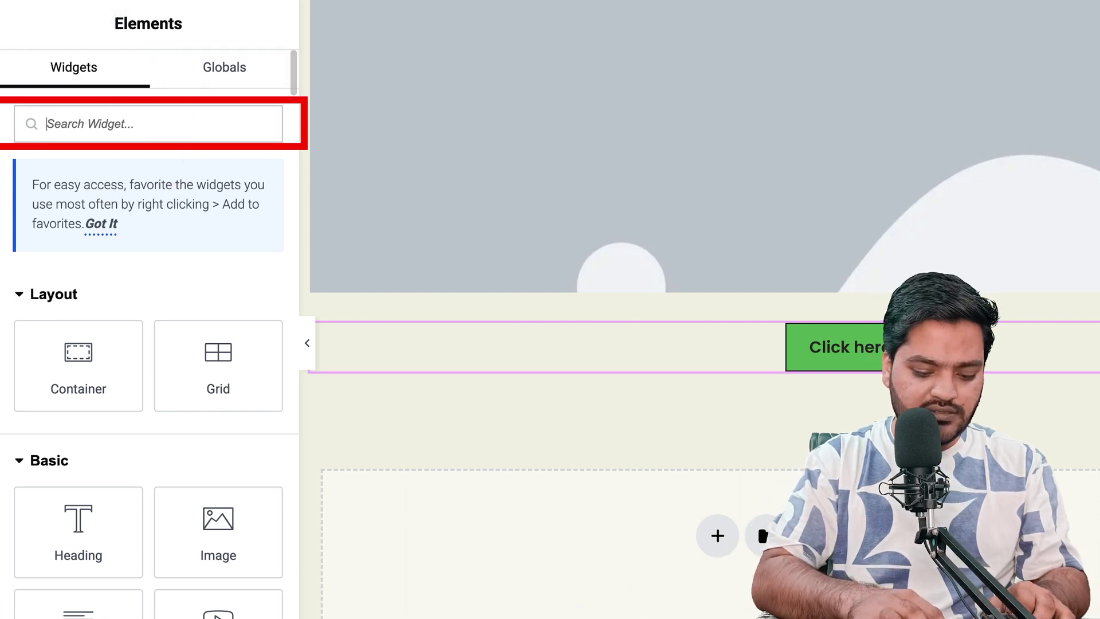
Step: Search 'butt' and place a Royal Addons Button below the green button
{"action": "type", "text": "butt"}
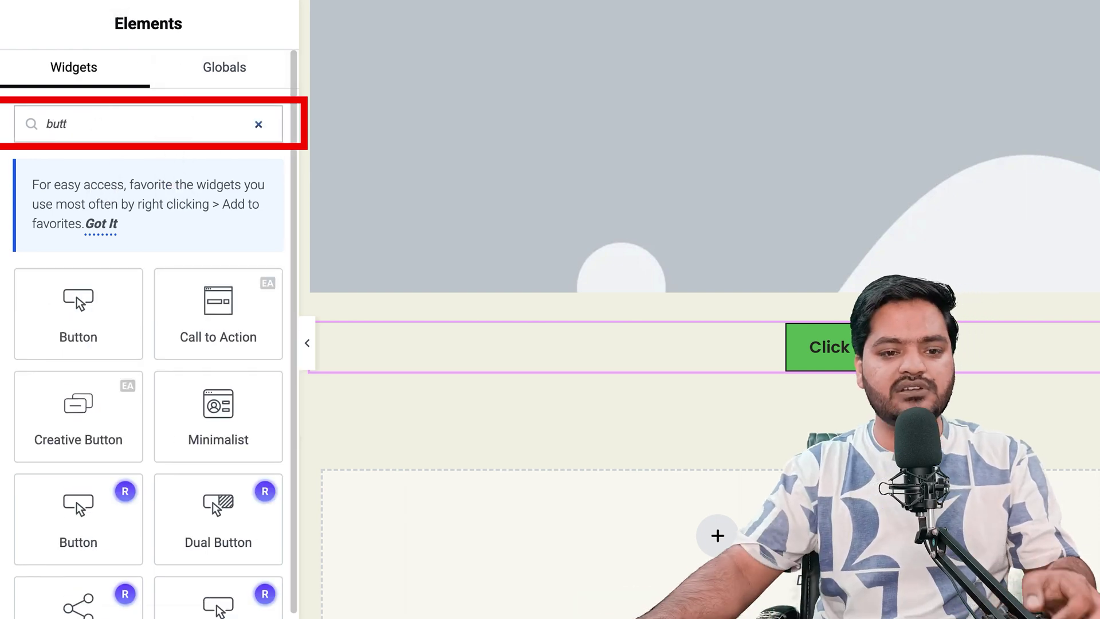
{"action": "scroll", "coordinate": [212, 401], "scroll_direction": "down", "scroll_amount": 2}
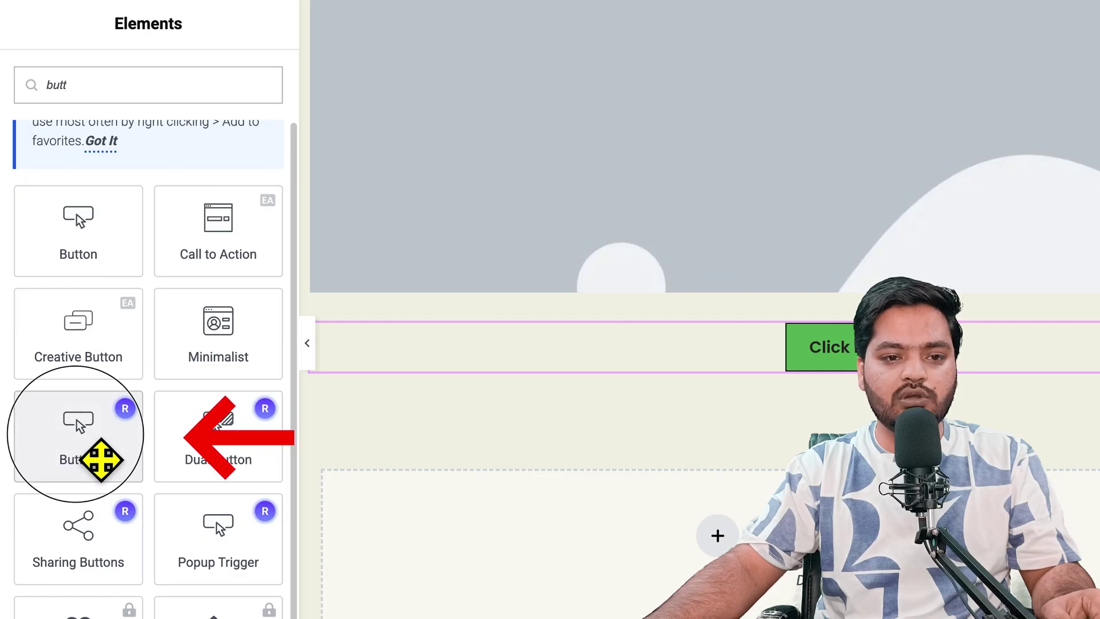
{"action": "left_click_drag", "start_coordinate": [101, 460], "coordinate": [560, 535]}
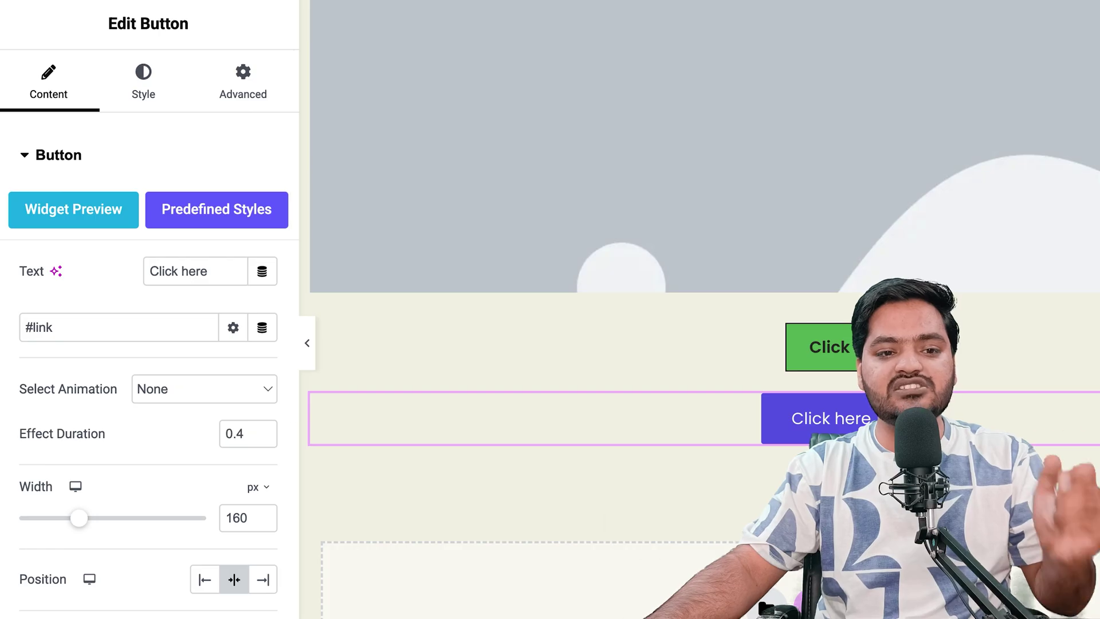
{"action": "left_click", "coordinate": [243, 226]}
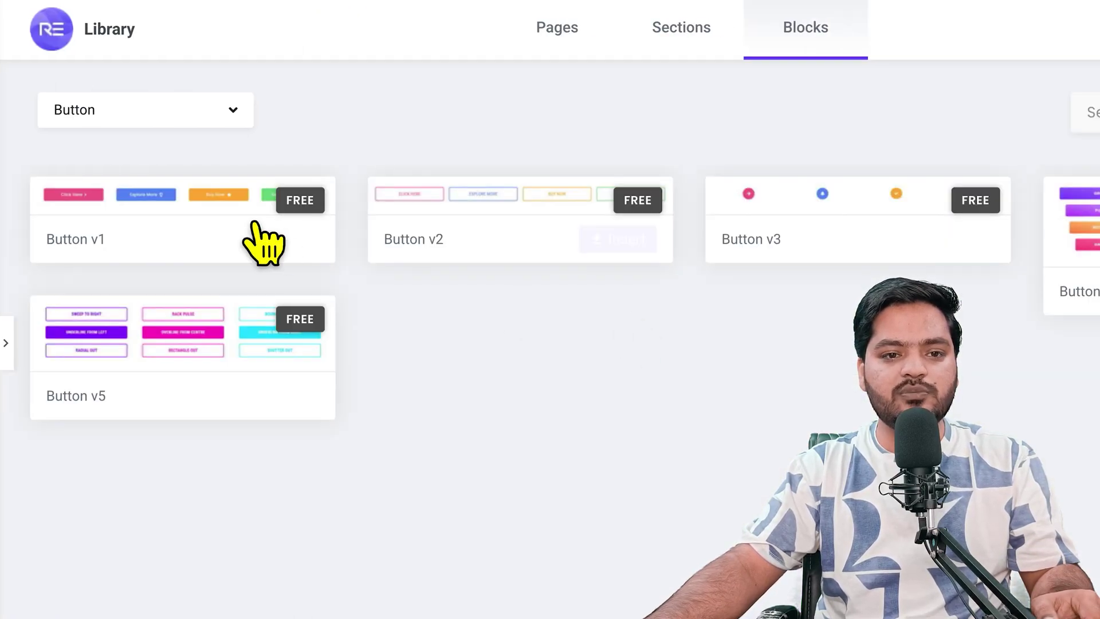
Step: Preview the Button v1 style set, then reselect the purple button
{"action": "left_click", "coordinate": [137, 202]}
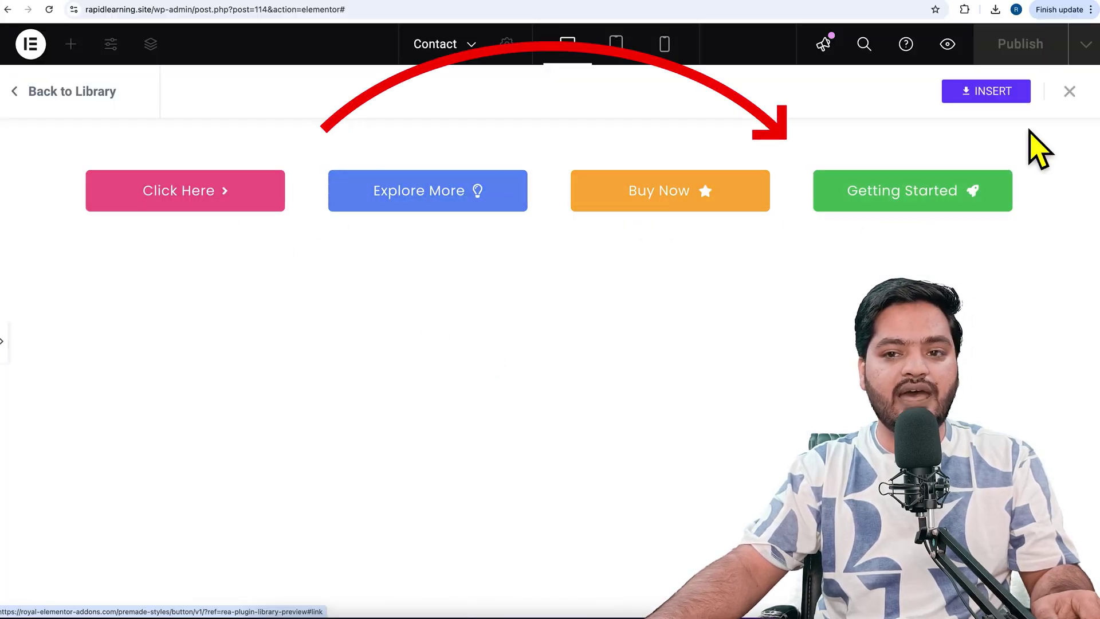
{"action": "left_click", "coordinate": [1070, 92]}
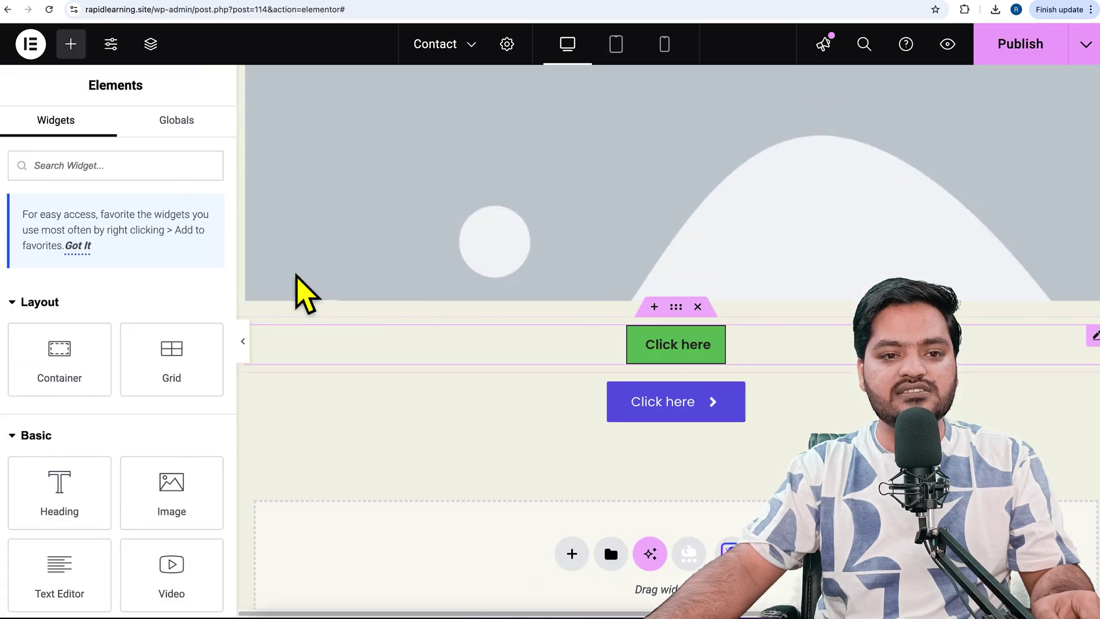
{"action": "left_click", "coordinate": [572, 397]}
{"action": "left_click", "coordinate": [189, 238]}
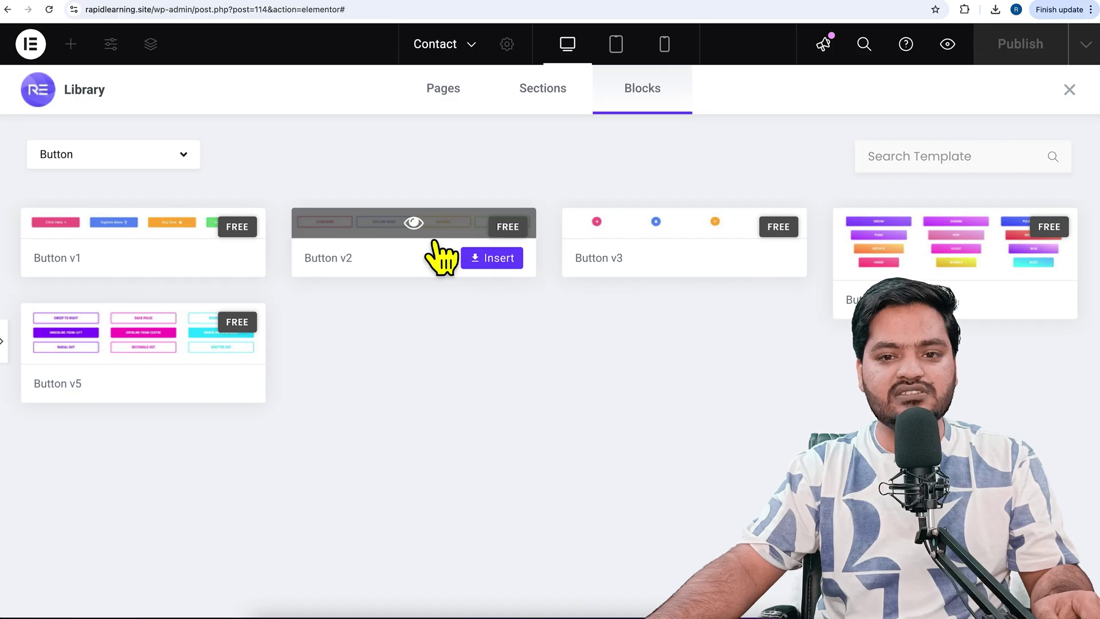
Step: Preview the Button v2 through v5 style sets and close the library without inserting
{"action": "left_click", "coordinate": [434, 235]}
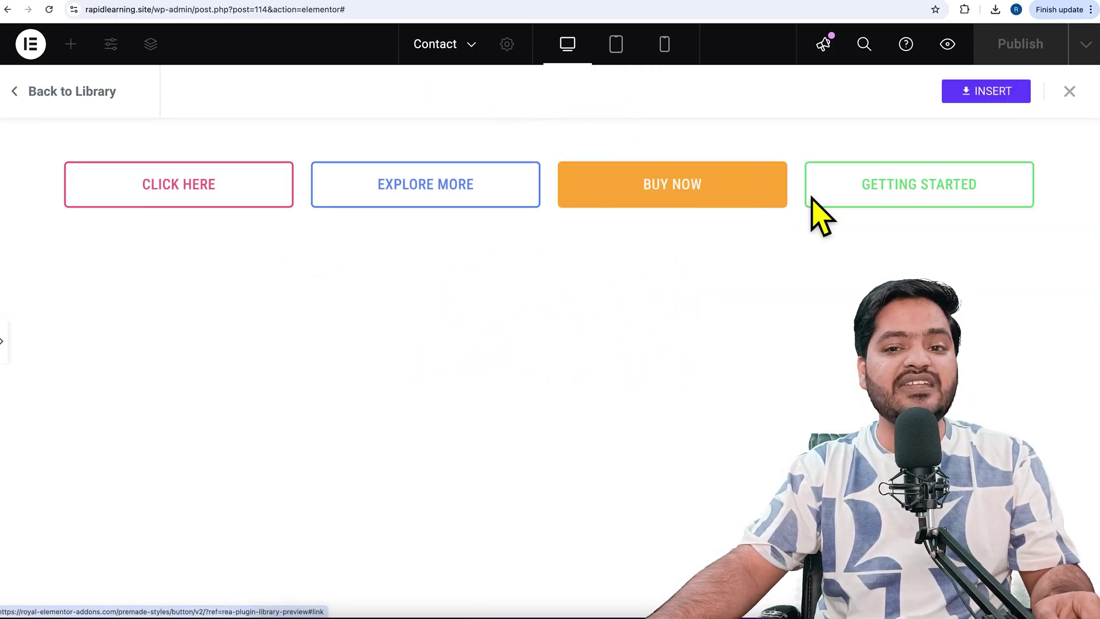
{"action": "left_click", "coordinate": [86, 95]}
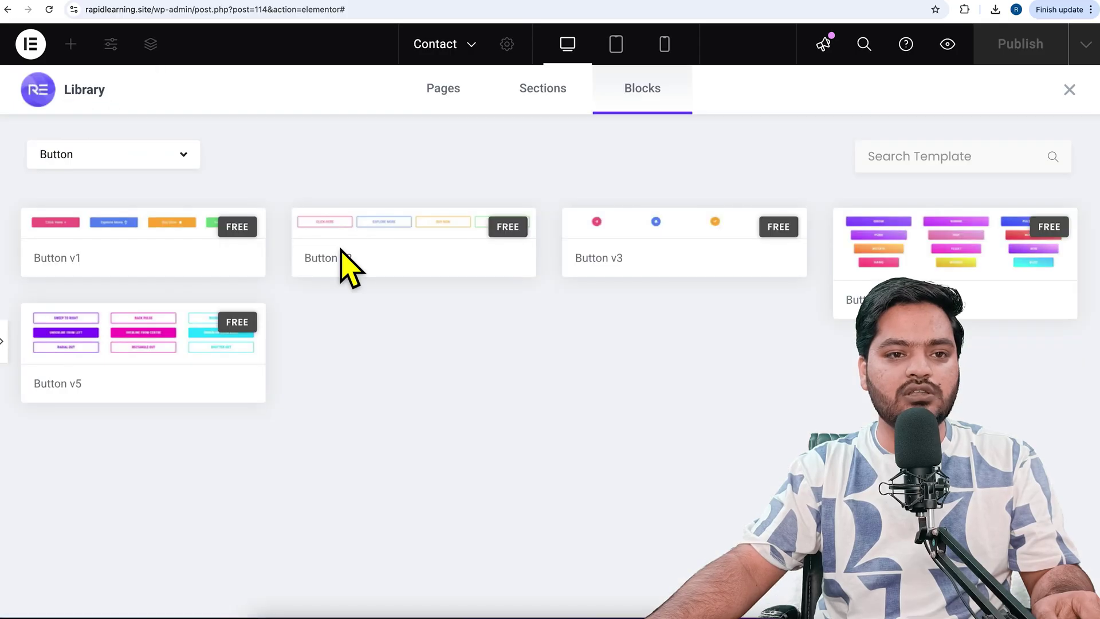
{"action": "left_click", "coordinate": [709, 235]}
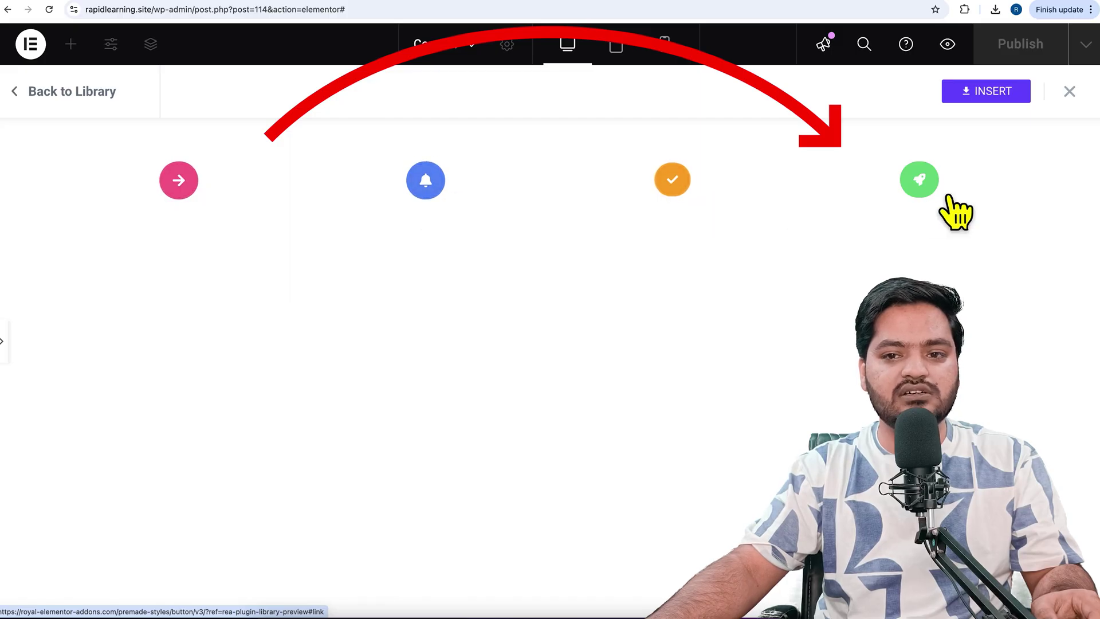
{"action": "left_click", "coordinate": [101, 92]}
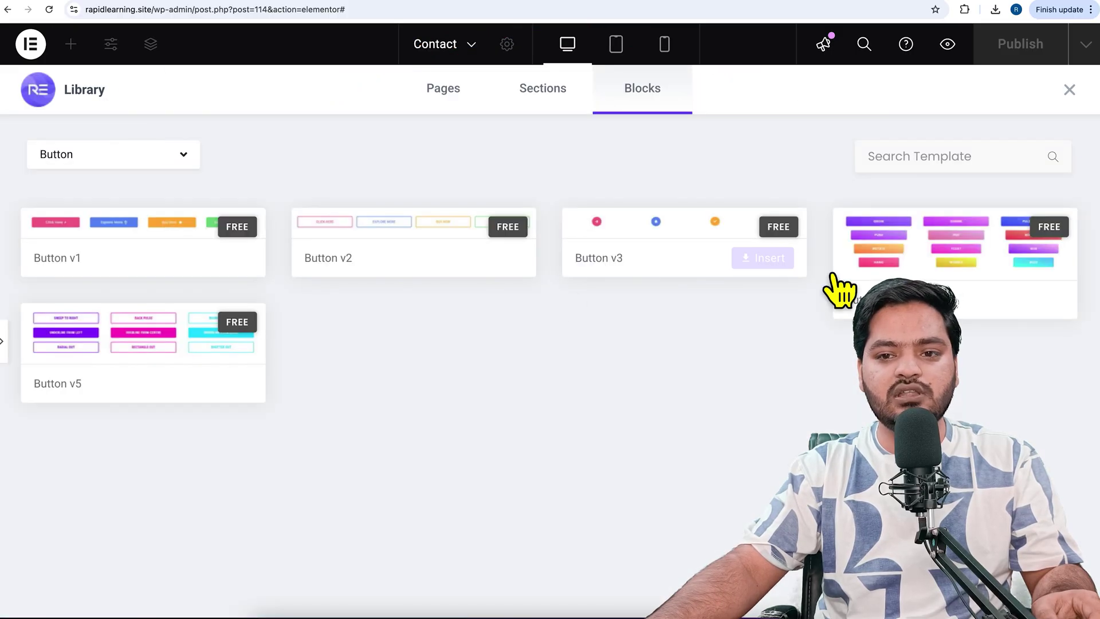
{"action": "left_click", "coordinate": [951, 272]}
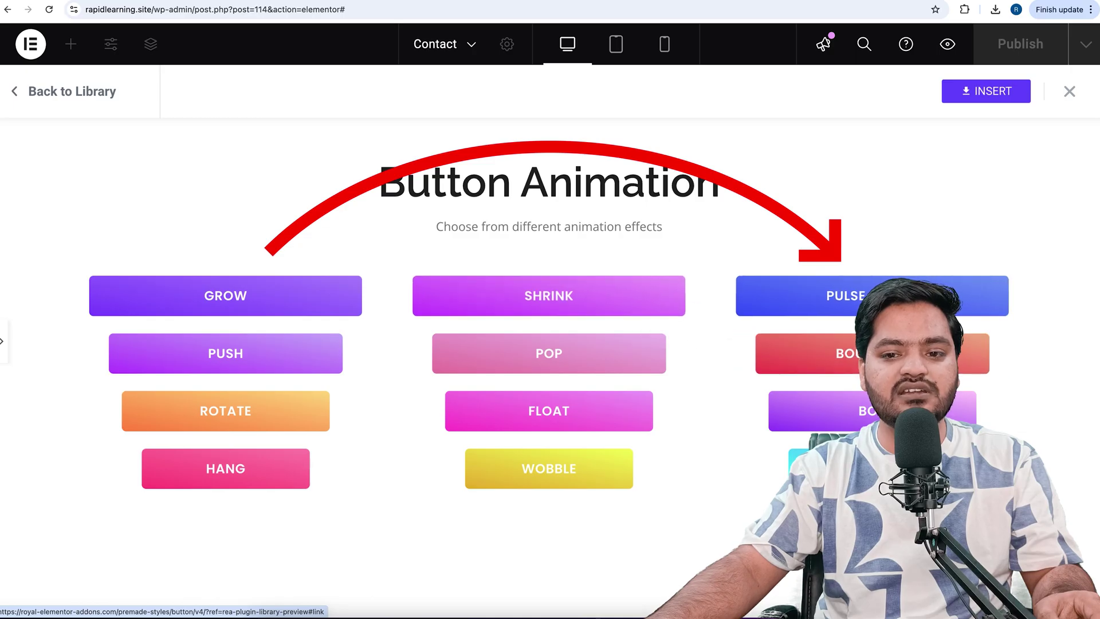
{"action": "left_click", "coordinate": [96, 103]}
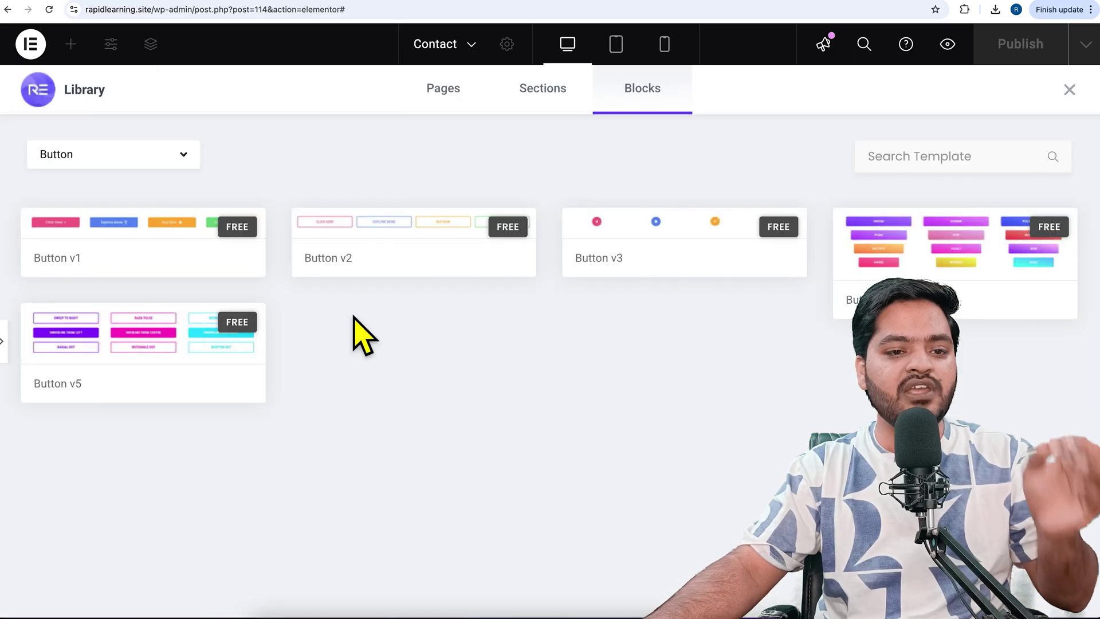
{"action": "left_click", "coordinate": [204, 356]}
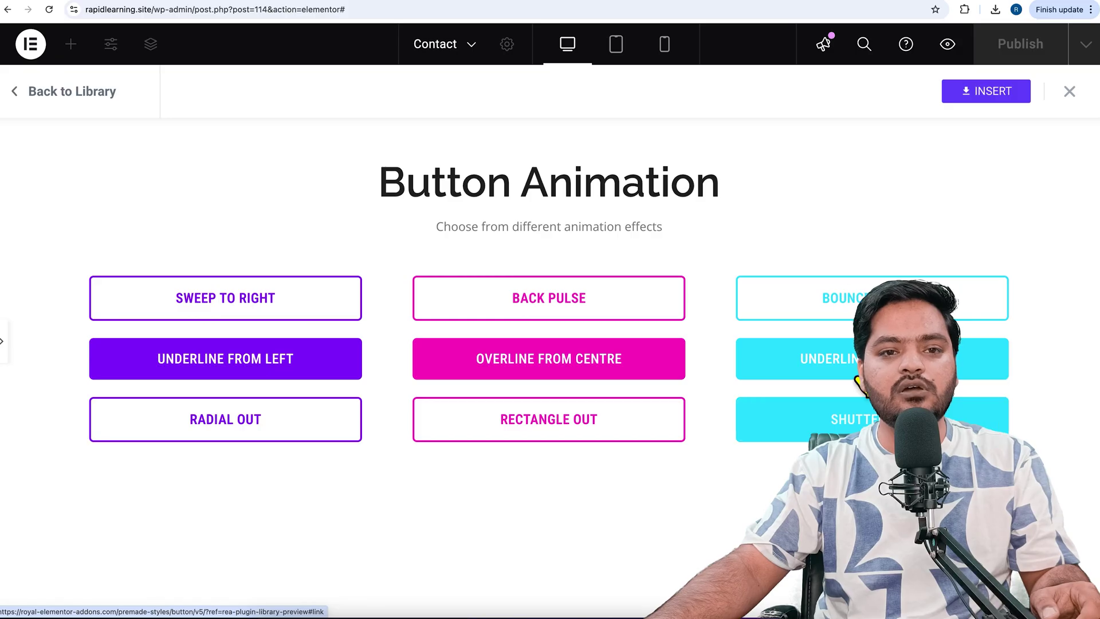
{"action": "left_click", "coordinate": [51, 101]}
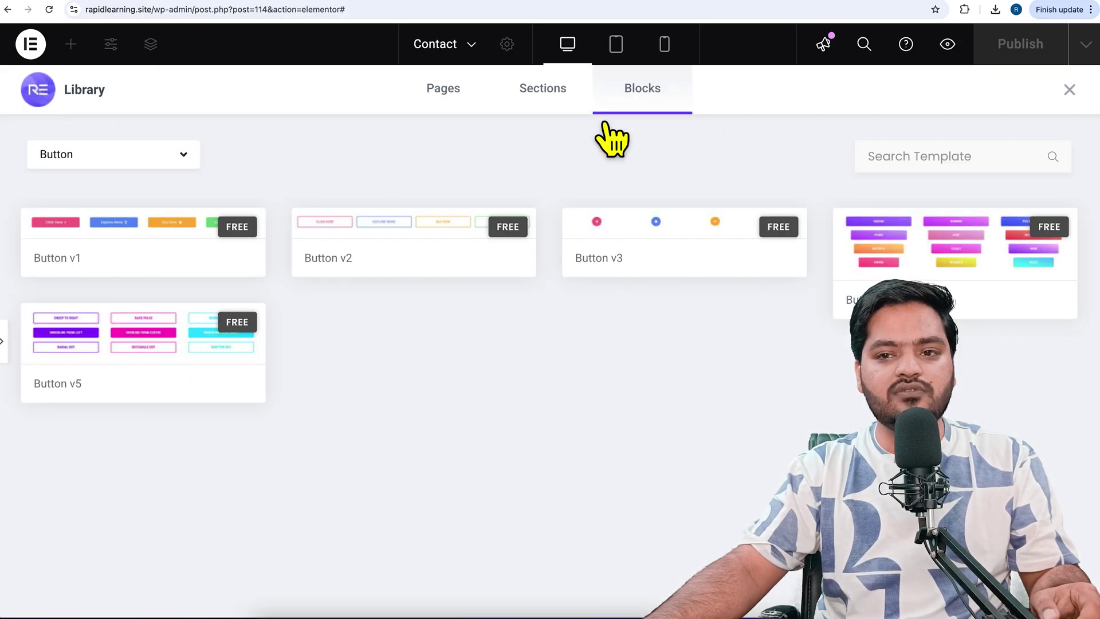
{"action": "left_click", "coordinate": [1072, 92]}
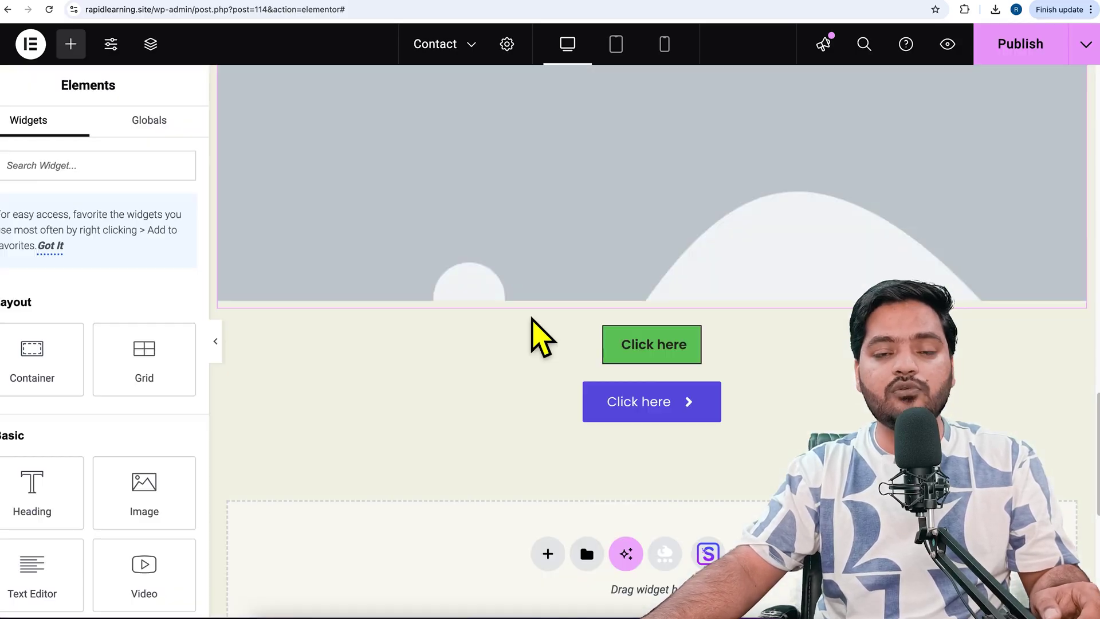
Step: Set the purple button's hover animation to Bob, replacing Isi Left
{"action": "left_click", "coordinate": [555, 409]}
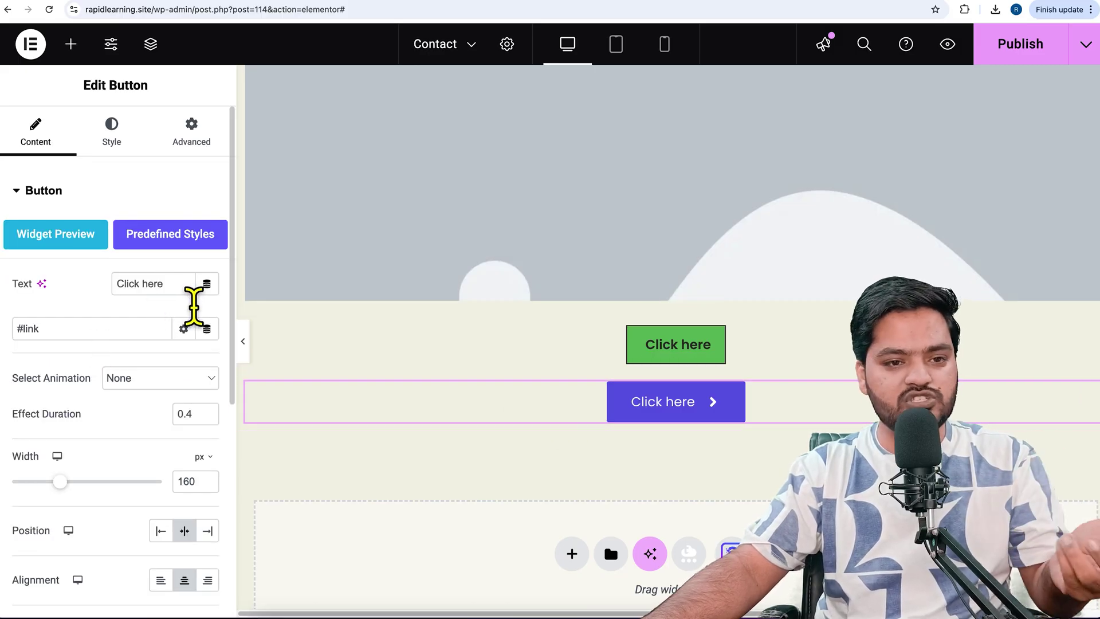
{"action": "scroll", "coordinate": [86, 353], "scroll_direction": "down", "scroll_amount": 1}
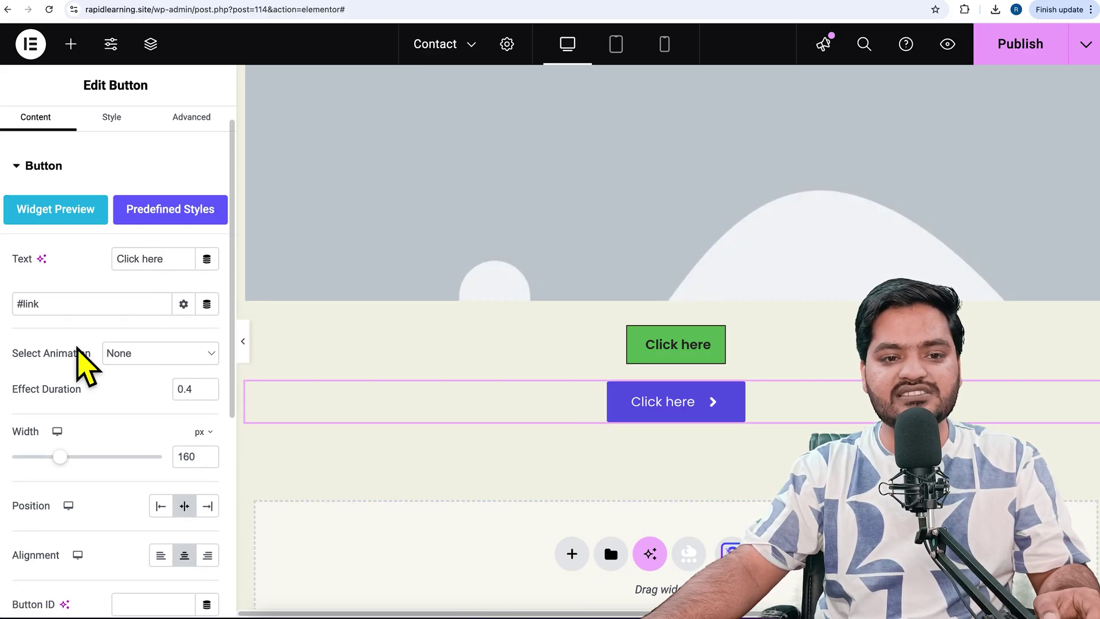
{"action": "left_click", "coordinate": [179, 358]}
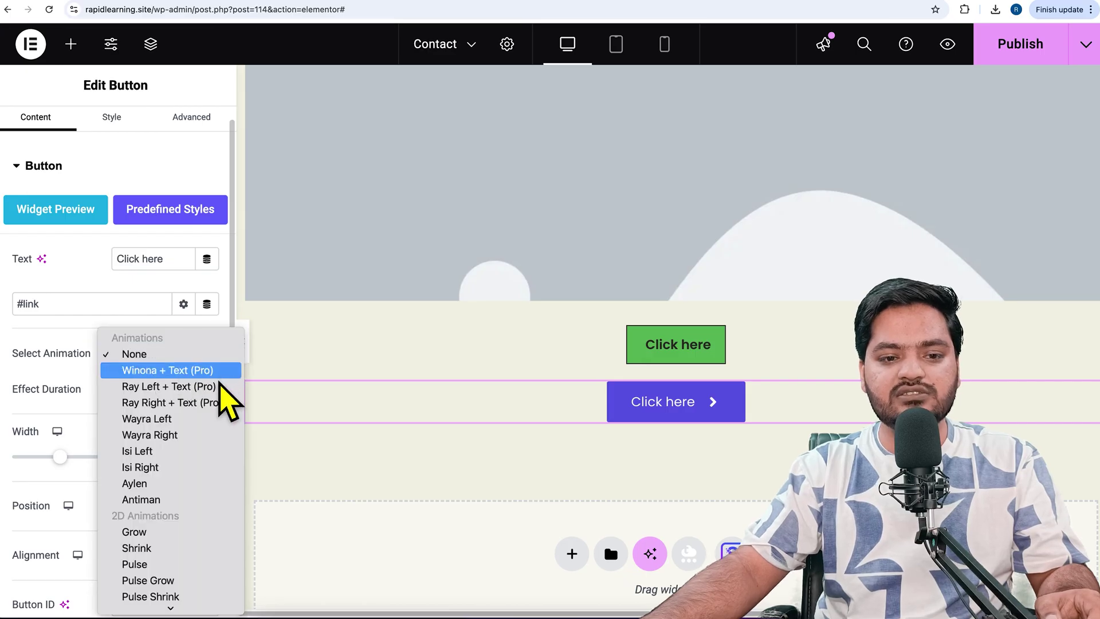
{"action": "left_click", "coordinate": [196, 420]}
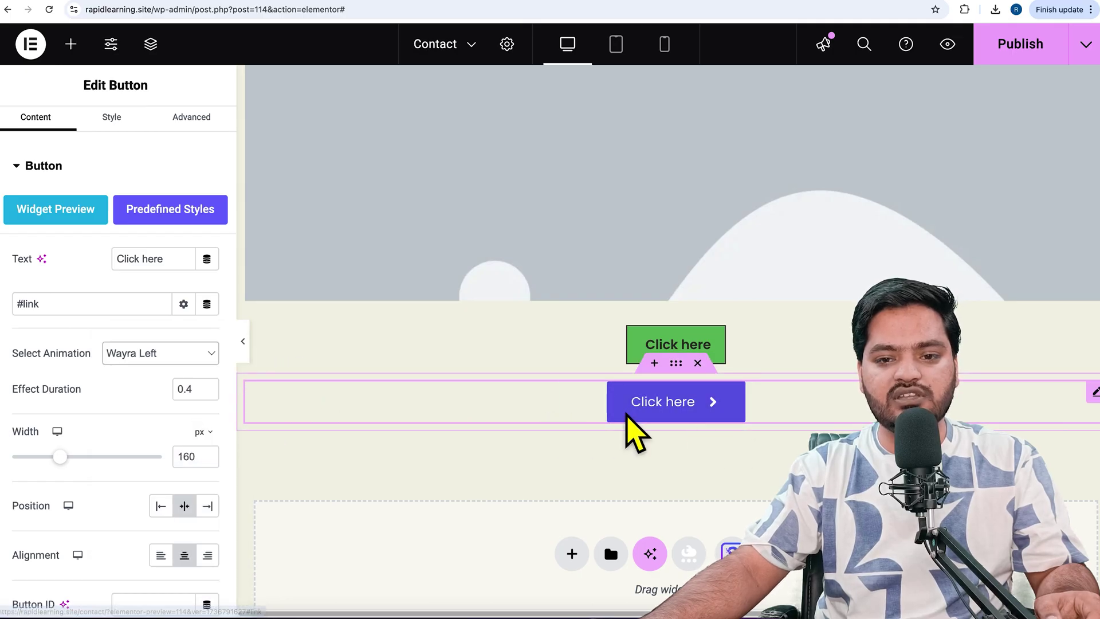
{"action": "left_click", "coordinate": [154, 356]}
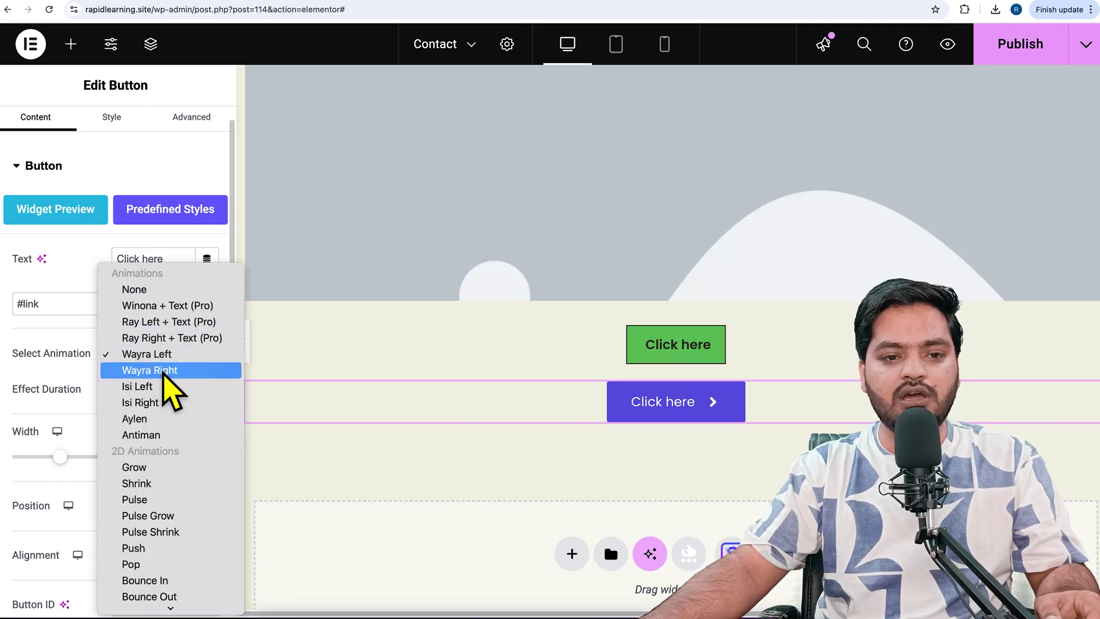
{"action": "left_click", "coordinate": [174, 388]}
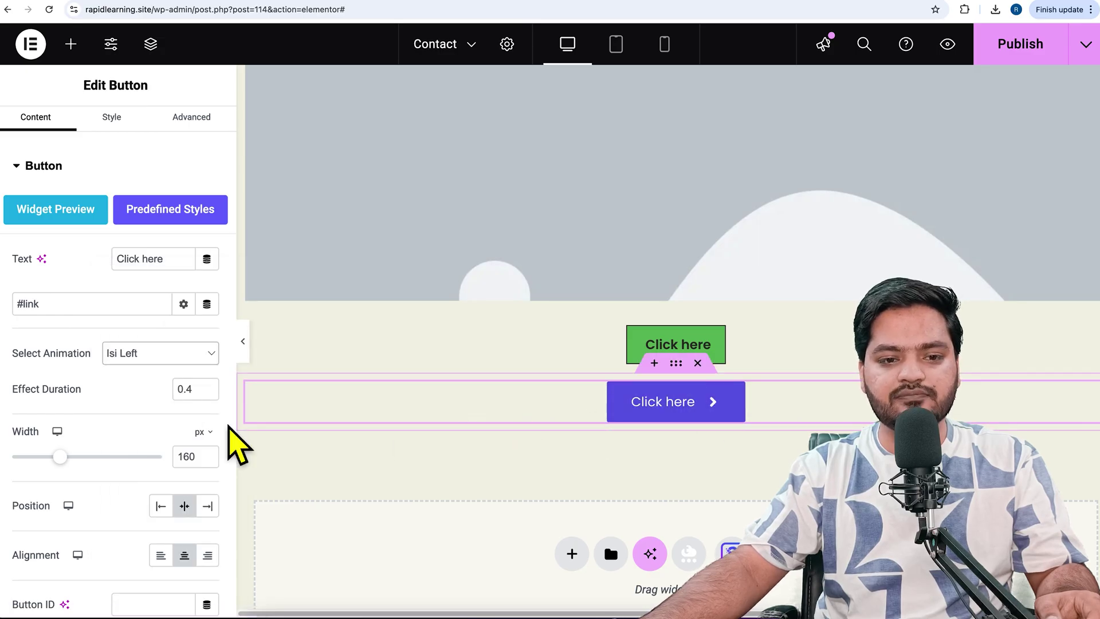
{"action": "left_click", "coordinate": [158, 359]}
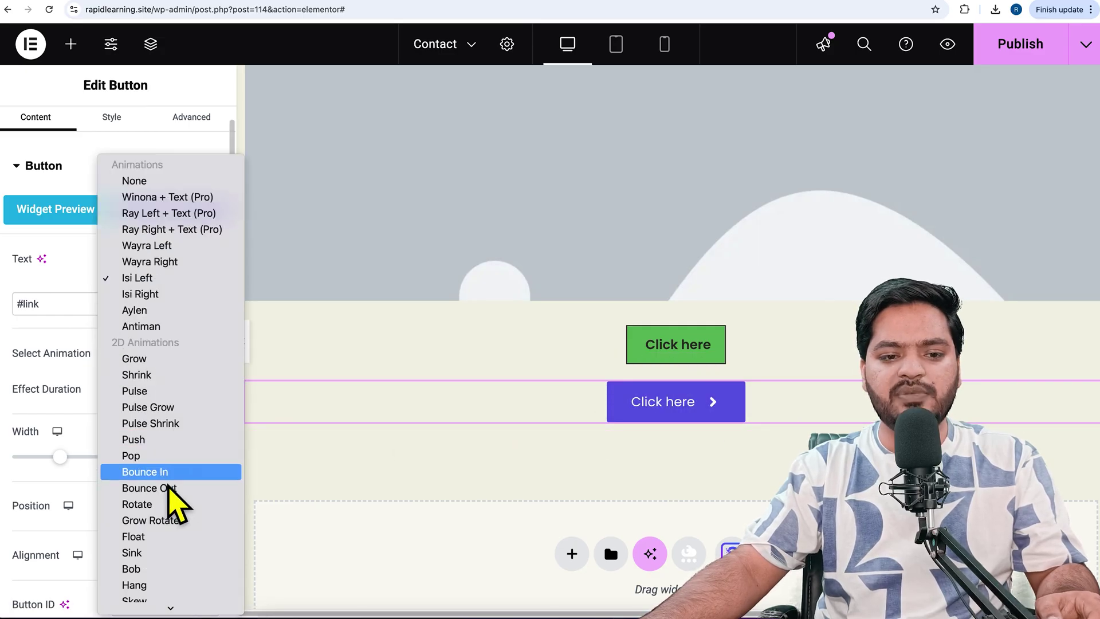
{"action": "scroll", "coordinate": [175, 499], "scroll_direction": "down", "scroll_amount": 5}
{"action": "left_click", "coordinate": [161, 422]}
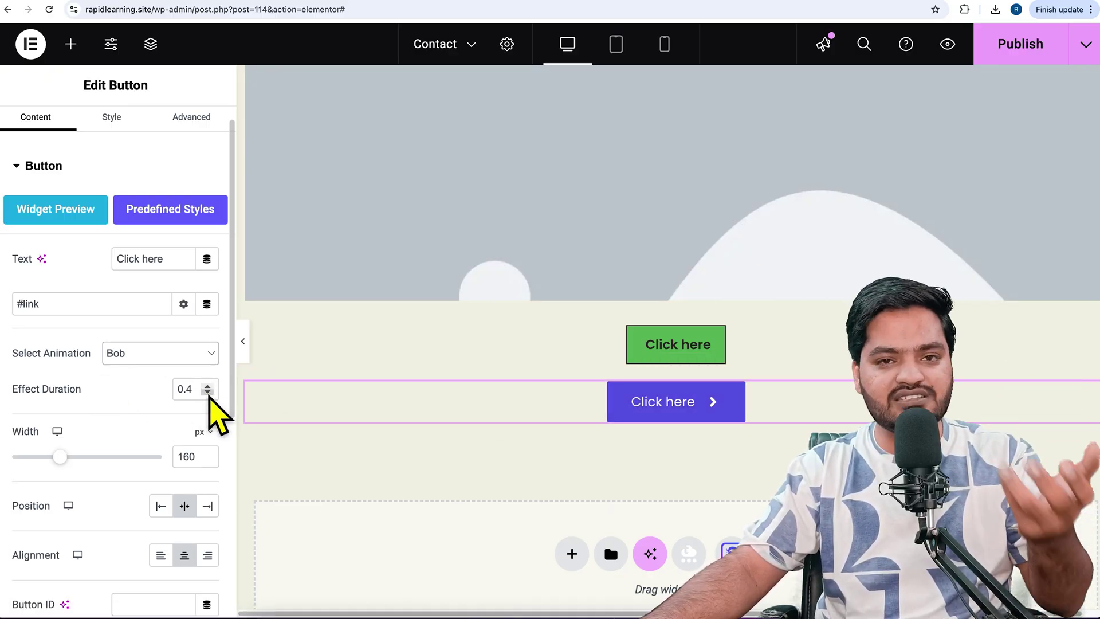
Step: Set the purple button width to 151 px with Position and Alignment both Center
{"action": "scroll", "coordinate": [131, 429], "scroll_direction": "down", "scroll_amount": 1}
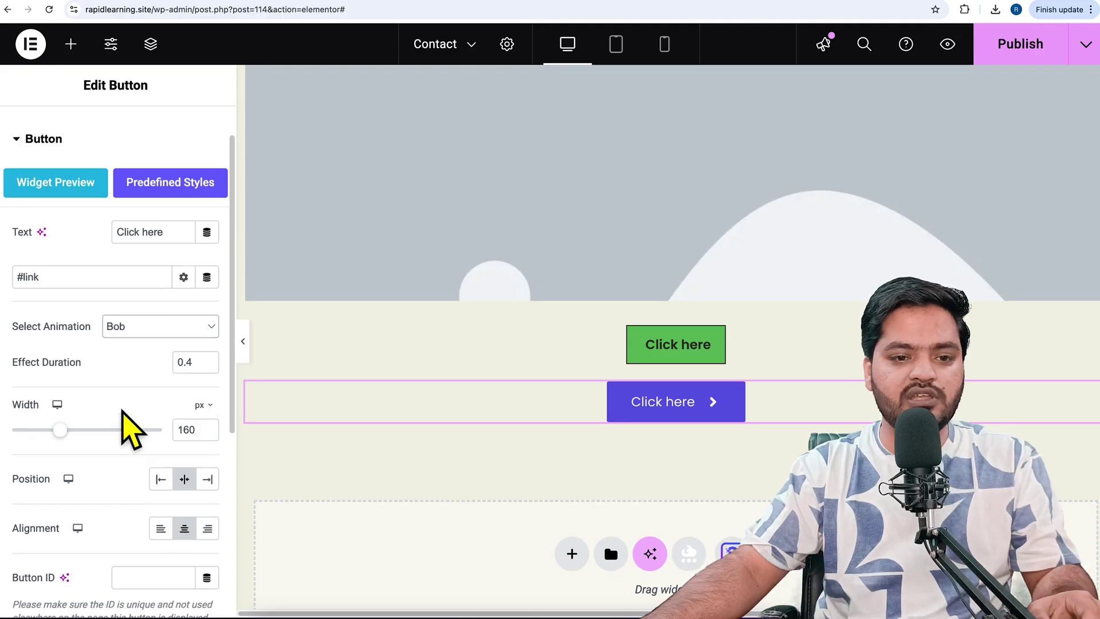
{"action": "mouse_move", "coordinate": [78, 434]}
{"action": "left_mouse_down"}
{"action": "mouse_move", "coordinate": [108, 447]}
{"action": "mouse_move", "coordinate": [85, 446]}
{"action": "left_mouse_up"}
{"action": "left_click", "coordinate": [161, 480]}
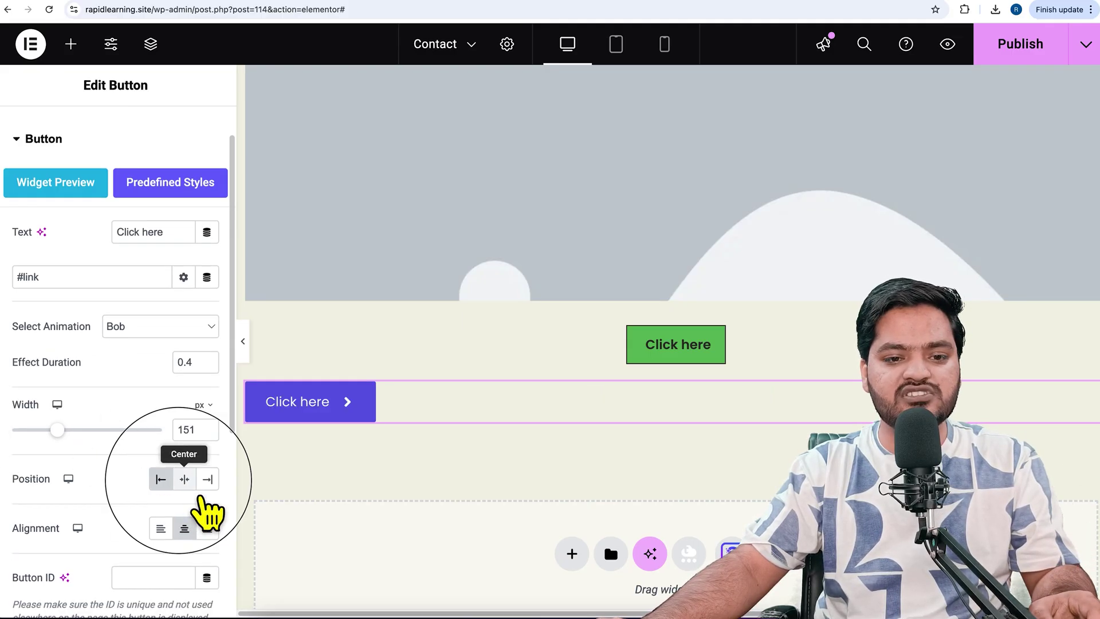
{"action": "left_click", "coordinate": [184, 479]}
{"action": "left_click", "coordinate": [208, 480]}
{"action": "scroll", "coordinate": [148, 513], "scroll_direction": "down", "scroll_amount": 3}
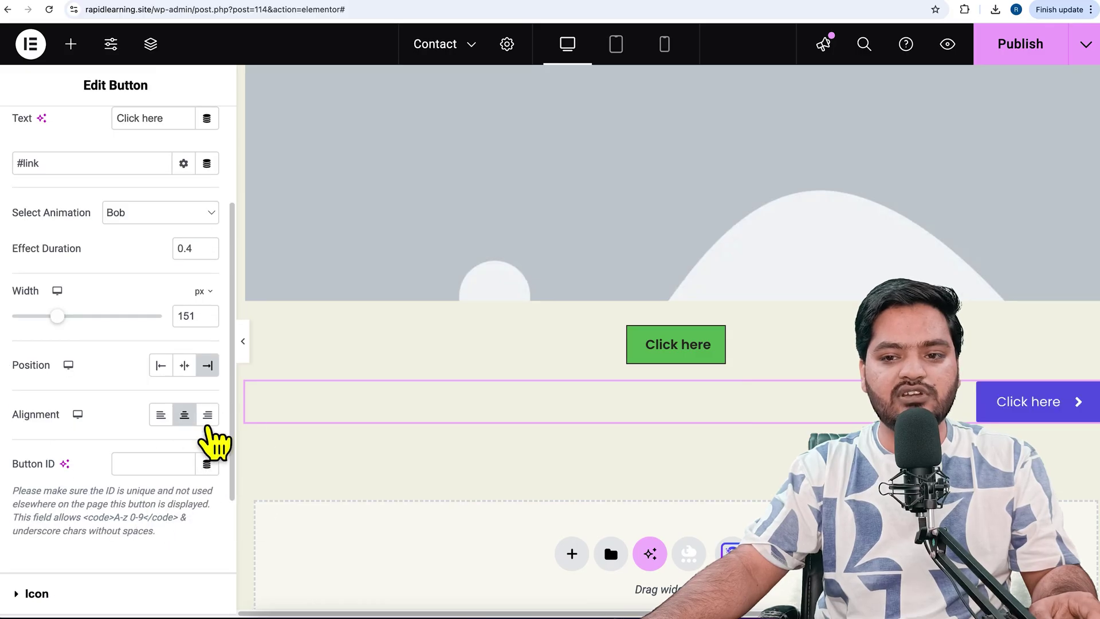
{"action": "left_click", "coordinate": [161, 415]}
{"action": "left_click", "coordinate": [184, 414]}
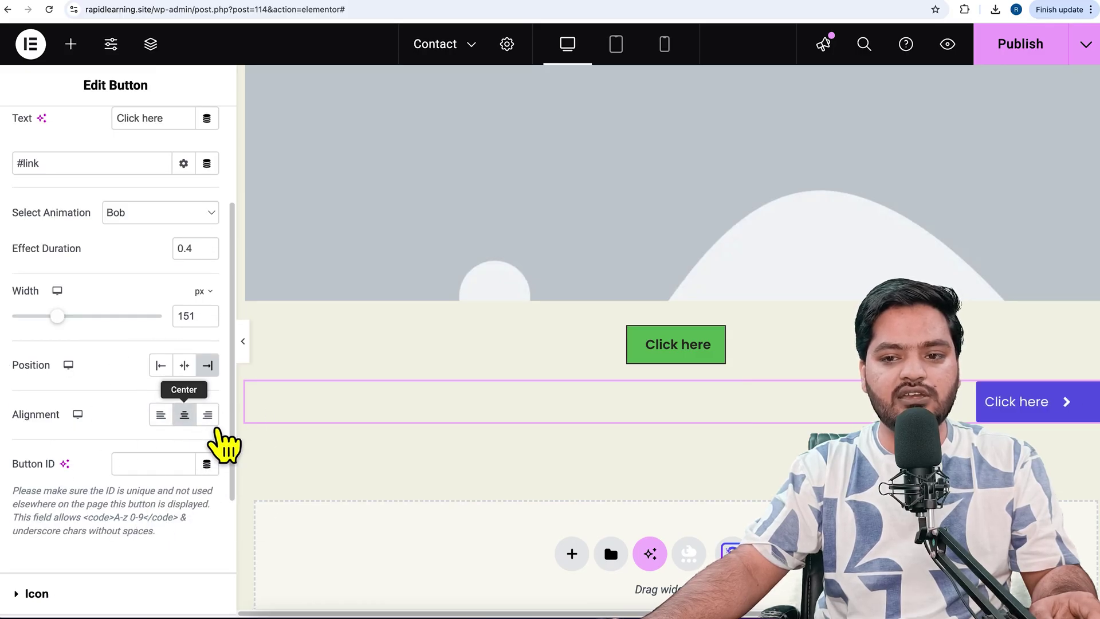
{"action": "left_click", "coordinate": [184, 365]}
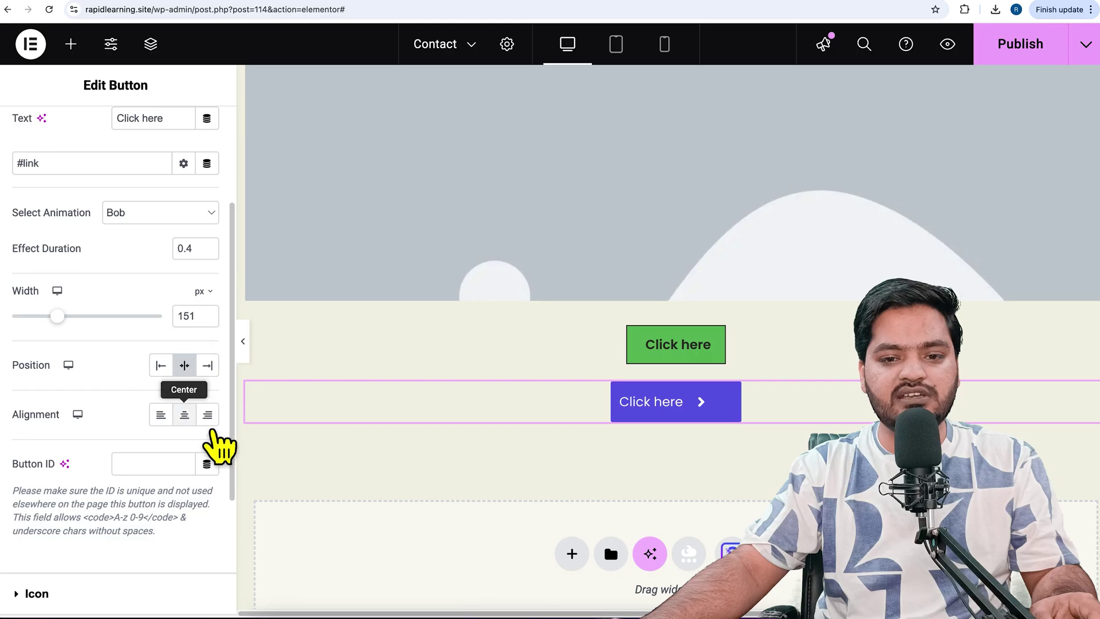
{"action": "scroll", "coordinate": [106, 437], "scroll_direction": "down", "scroll_amount": 1}
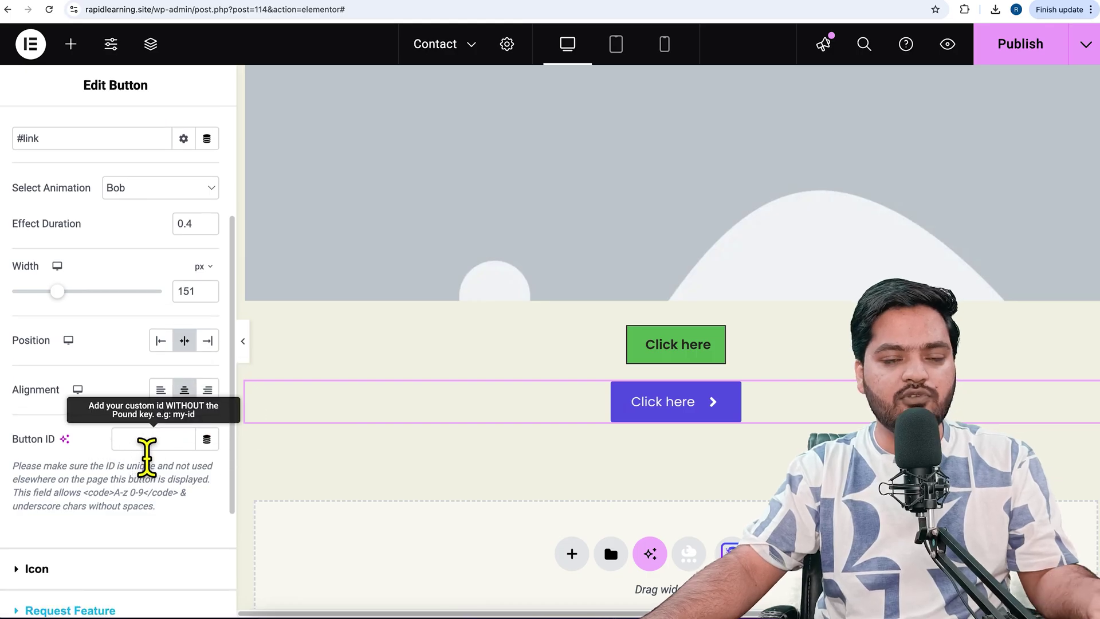
{"action": "scroll", "coordinate": [145, 455], "scroll_direction": "down", "scroll_amount": 5}
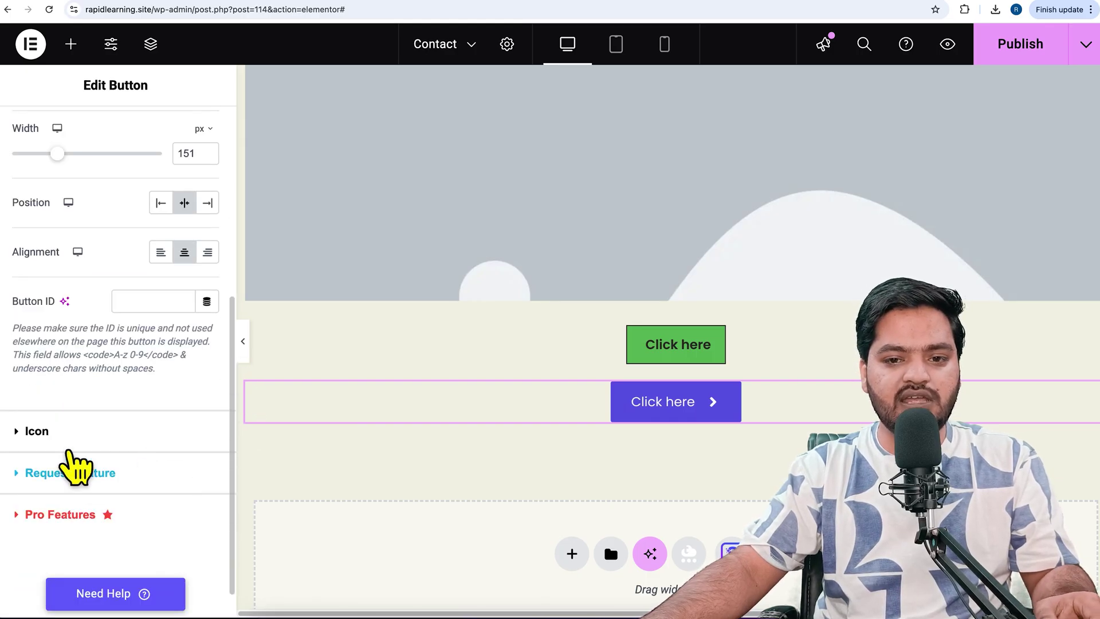
{"action": "left_click", "coordinate": [63, 434]}
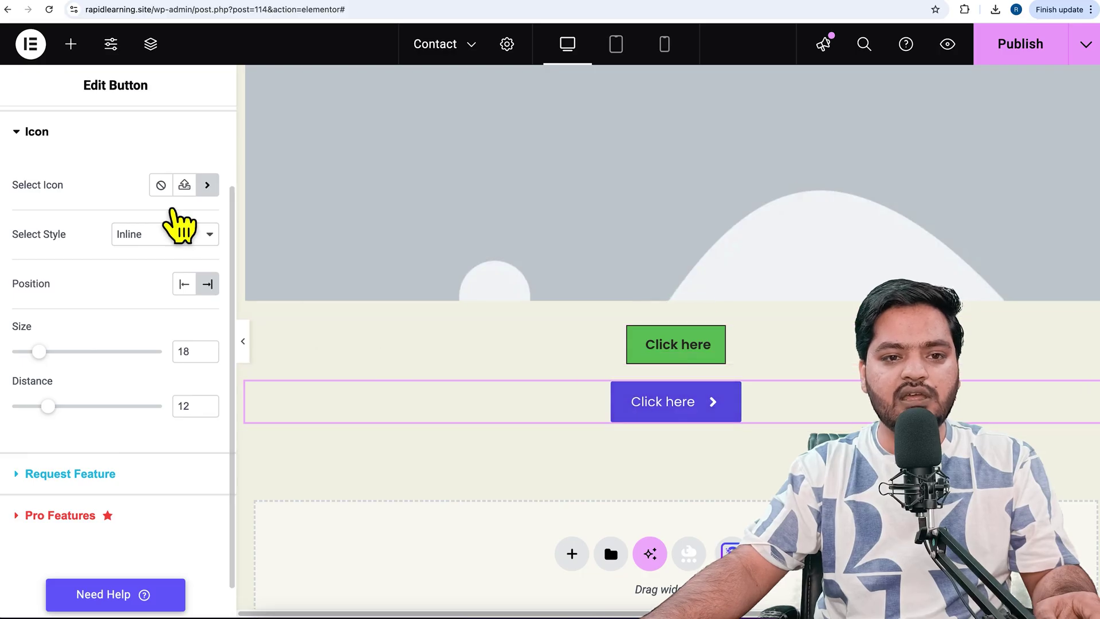
Step: Replace the purple button's chevron with the circled right-arrow icon from the Icon Library
{"action": "left_click", "coordinate": [161, 186]}
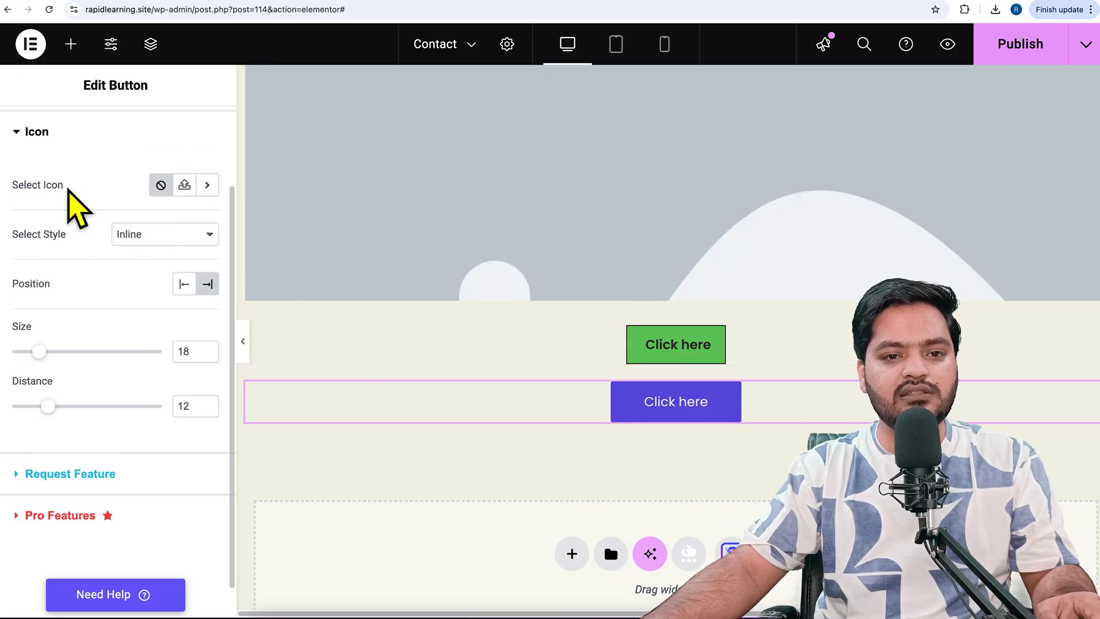
{"action": "left_click", "coordinate": [211, 188]}
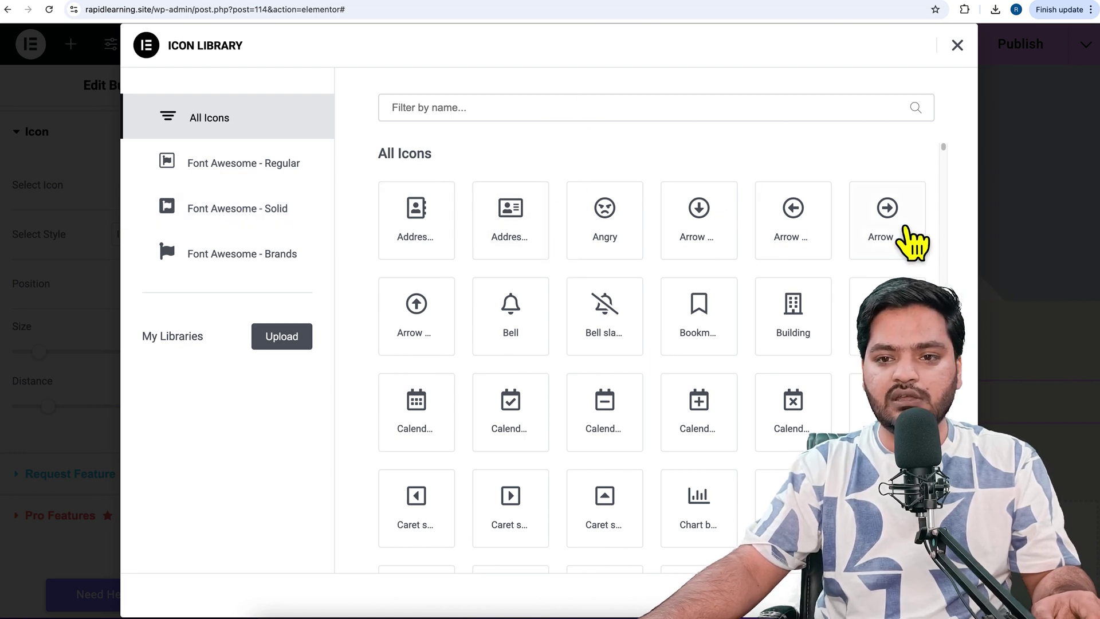
{"action": "left_click", "coordinate": [910, 242]}
{"action": "left_click", "coordinate": [928, 596]}
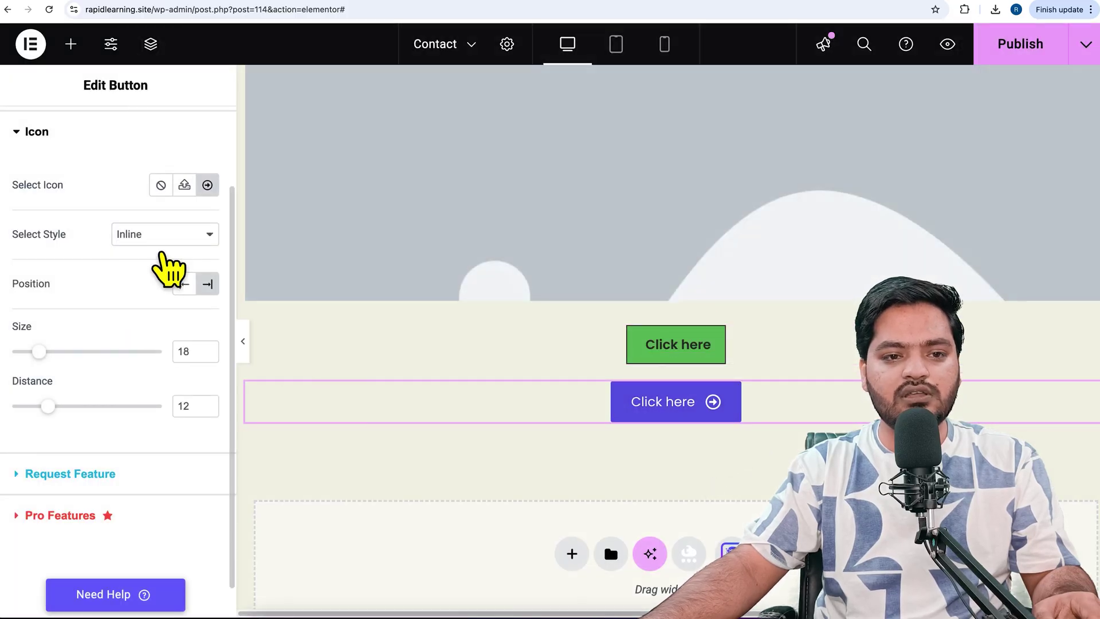
Step: Place the arrow icon after the label and enlarge it to size 26
{"action": "left_click", "coordinate": [158, 239]}
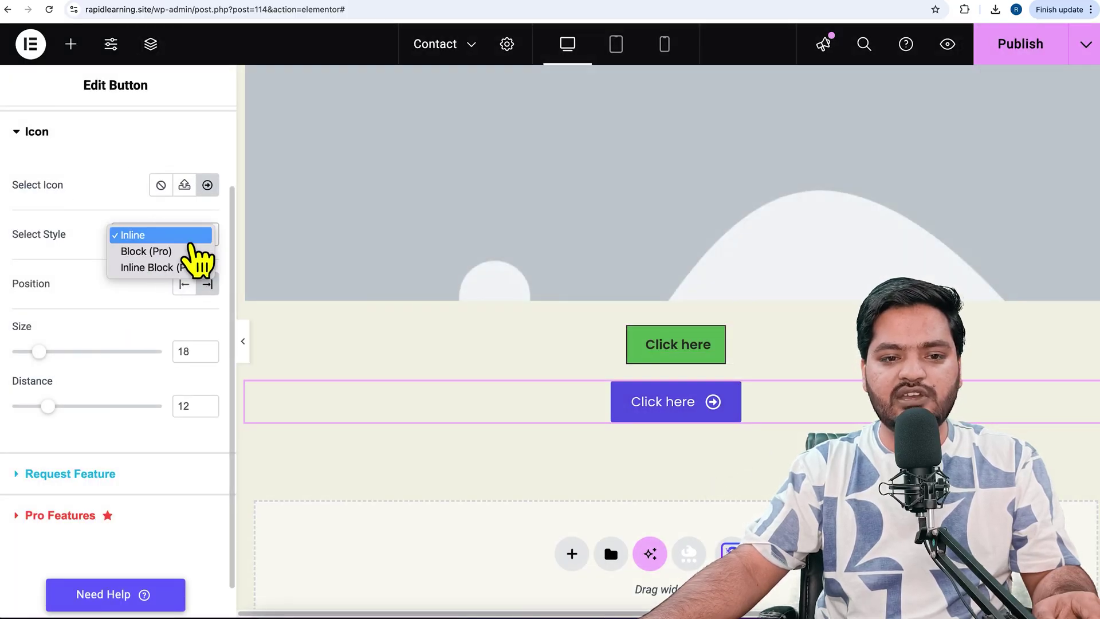
{"action": "left_click", "coordinate": [121, 350]}
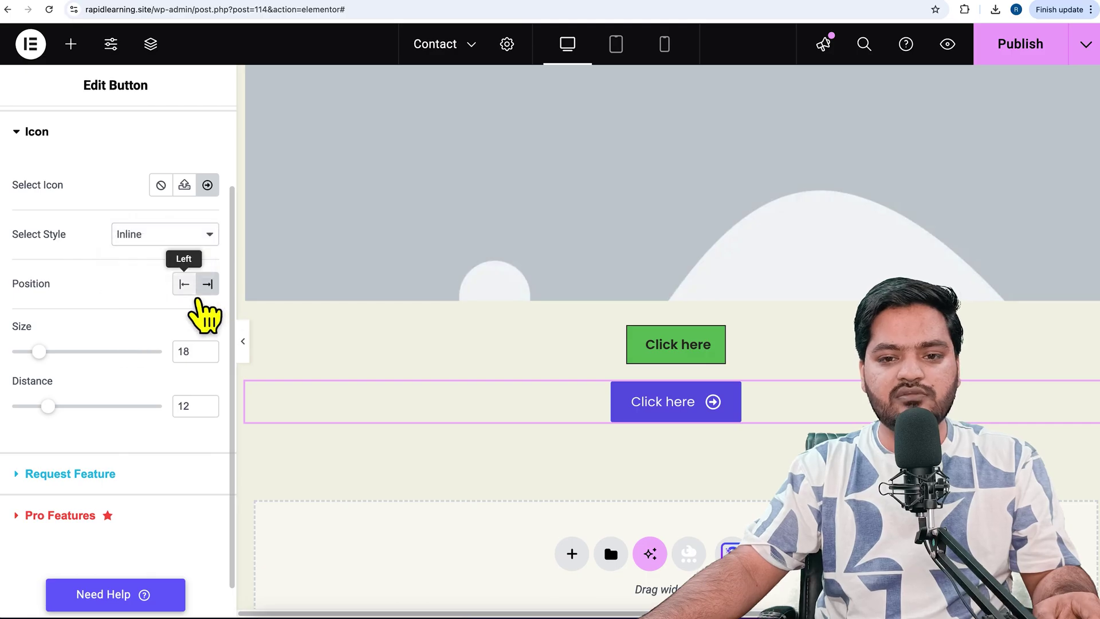
{"action": "left_click", "coordinate": [185, 285]}
{"action": "left_click", "coordinate": [207, 283]}
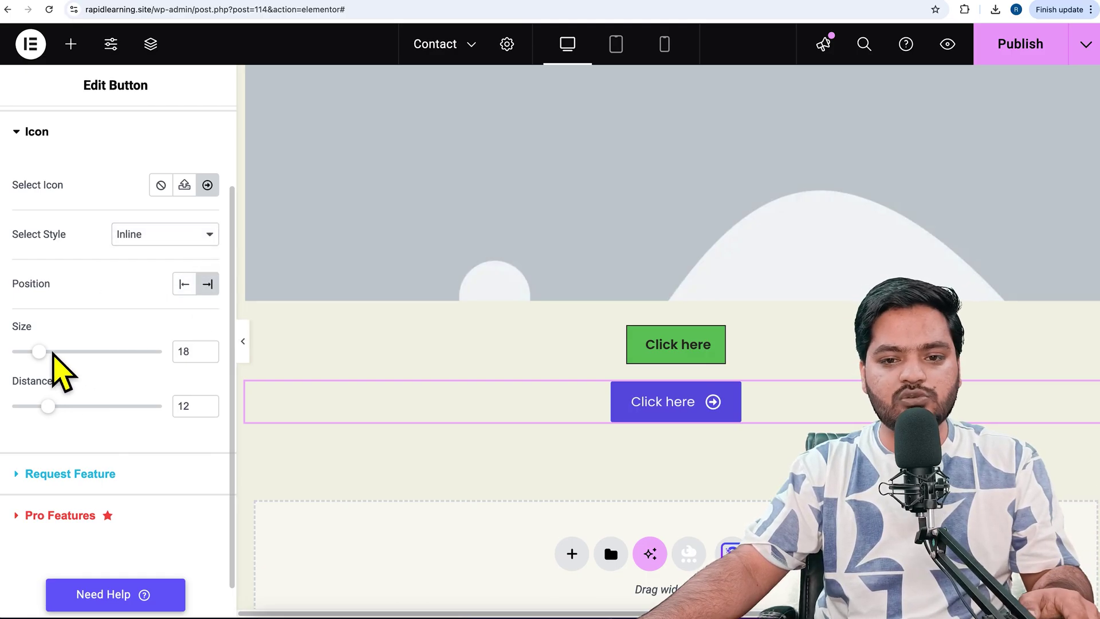
{"action": "mouse_move", "coordinate": [66, 368]}
{"action": "left_mouse_down"}
{"action": "mouse_move", "coordinate": [76, 366]}
{"action": "mouse_move", "coordinate": [66, 367]}
{"action": "left_mouse_up"}
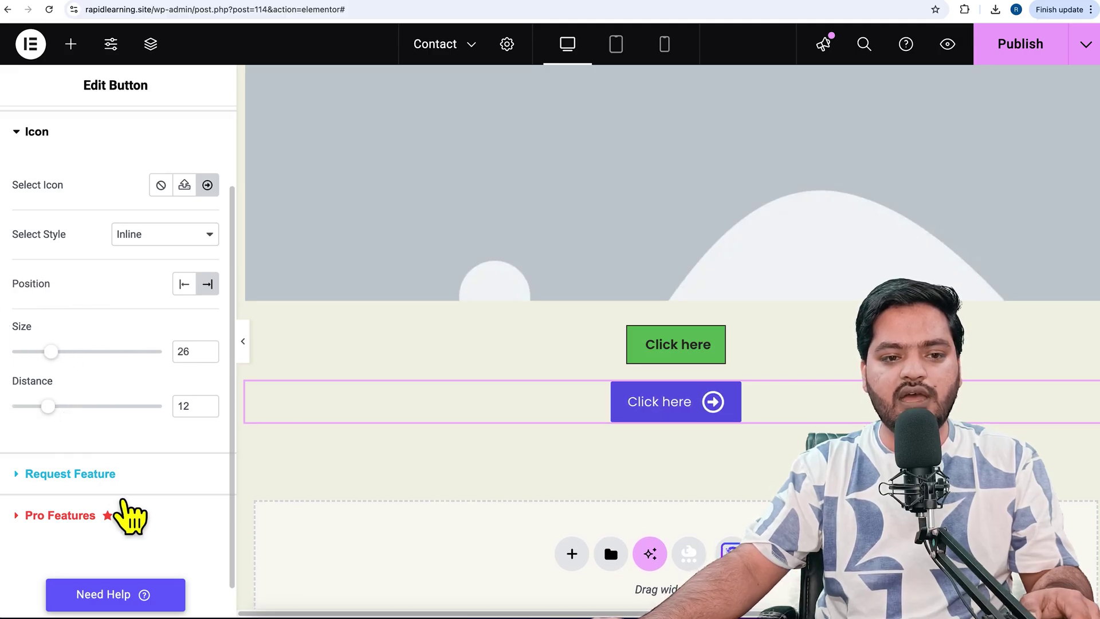
{"action": "scroll", "coordinate": [172, 405], "scroll_direction": "up", "scroll_amount": 3}
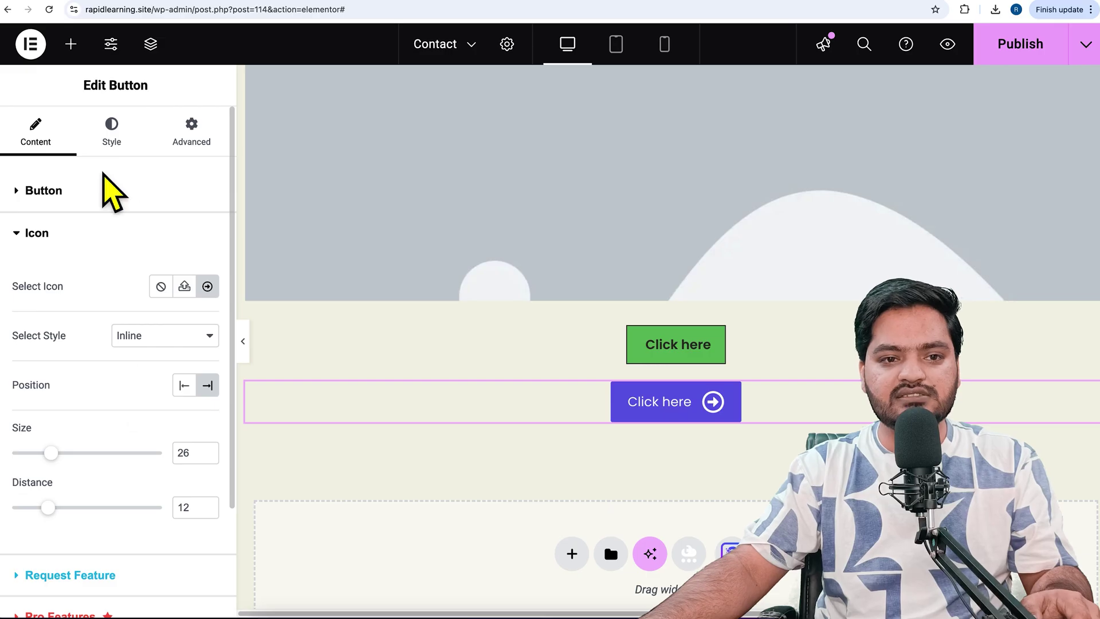
{"action": "left_click", "coordinate": [112, 132]}
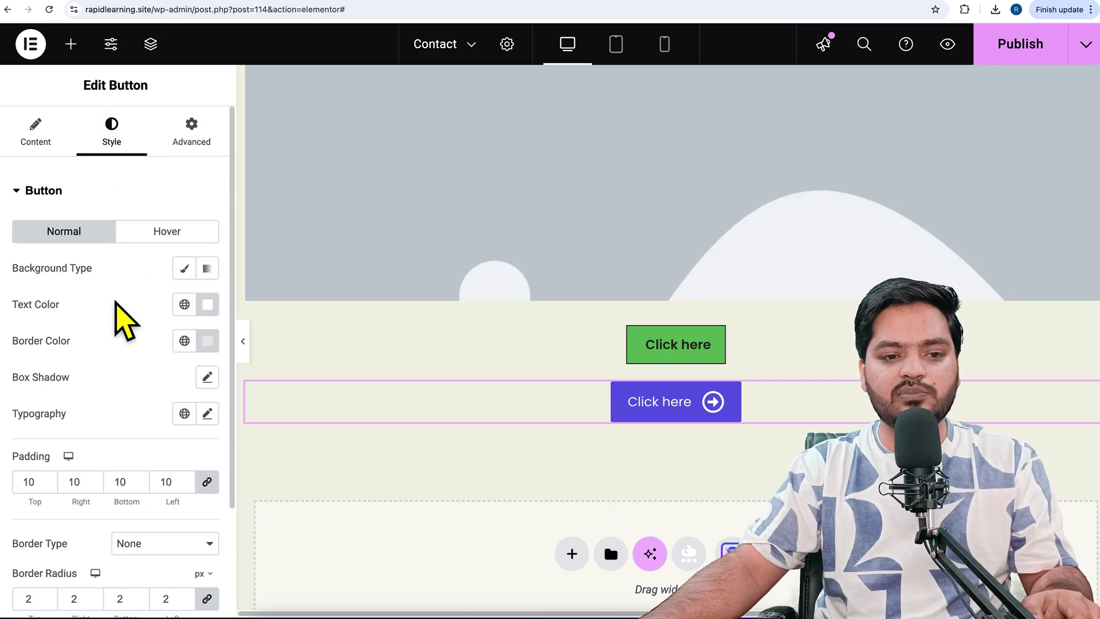
{"action": "scroll", "coordinate": [114, 387], "scroll_direction": "down", "scroll_amount": 3}
{"action": "scroll", "coordinate": [116, 391], "scroll_direction": "up", "scroll_amount": 3}
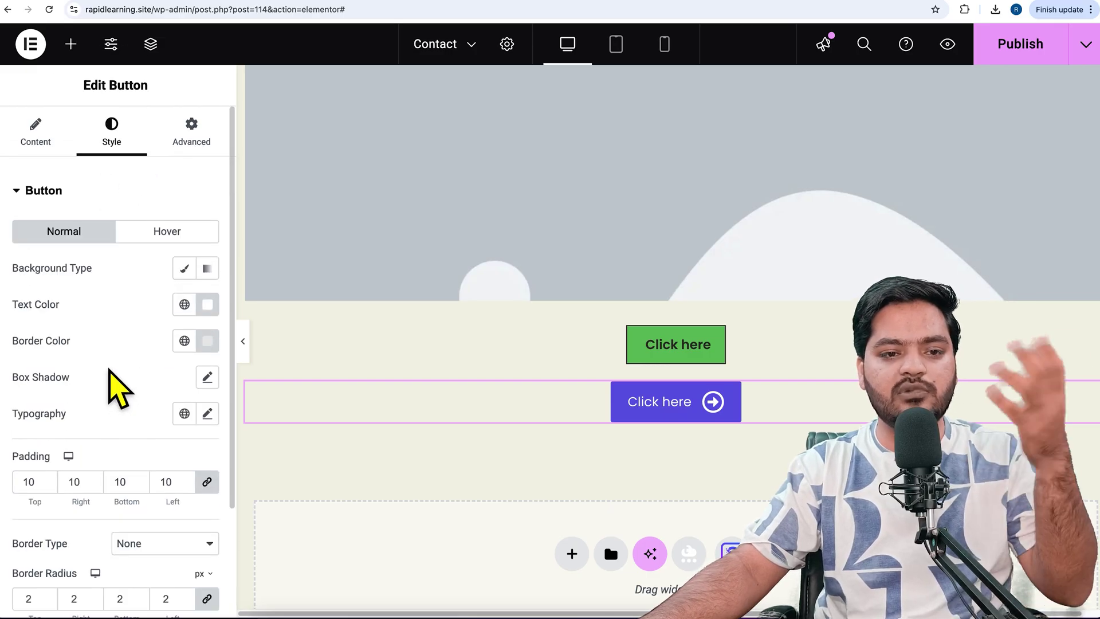
{"action": "left_click", "coordinate": [47, 151]}
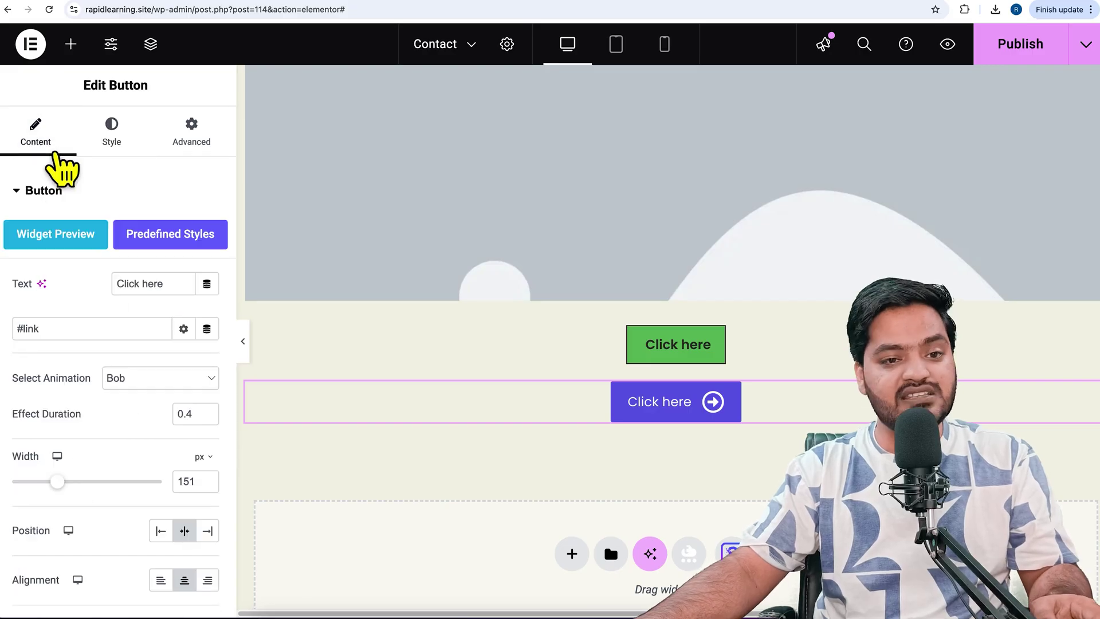